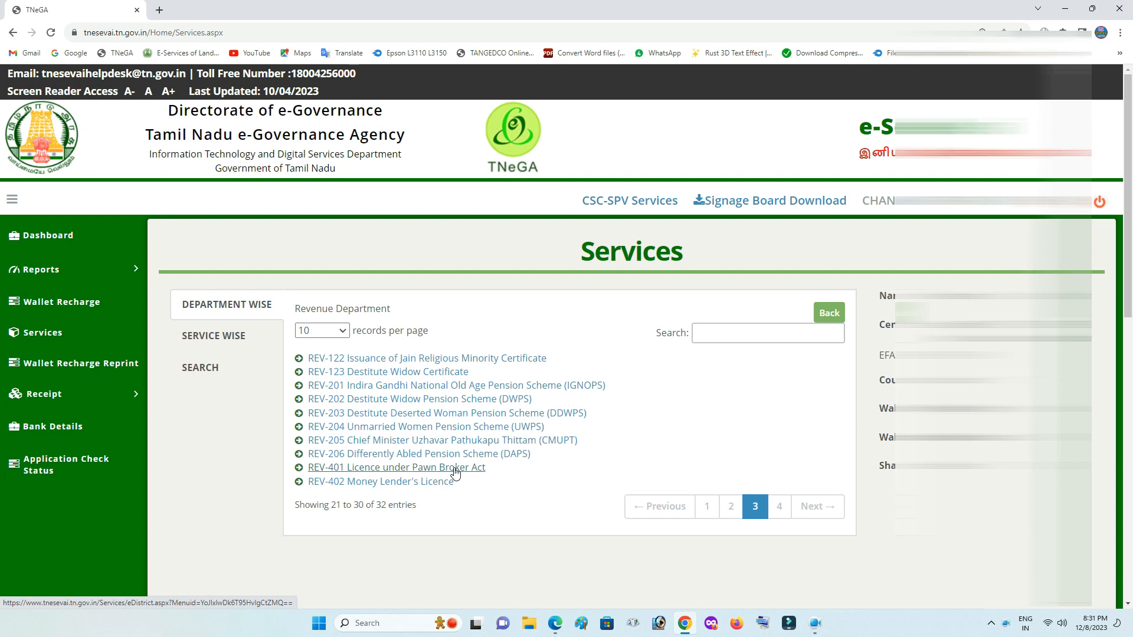
Open the REV-401 Licence under Pawn Broker Act service maximized and review its instructions.
{"action": "left_click", "coordinate": [455, 472]}
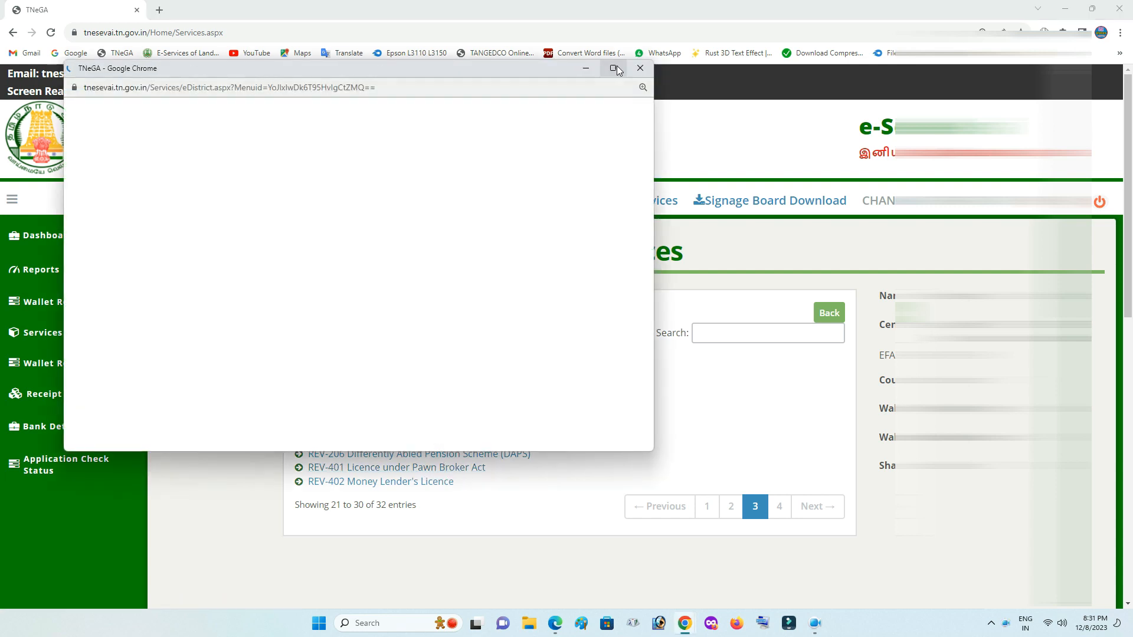
{"action": "left_click", "coordinate": [612, 69]}
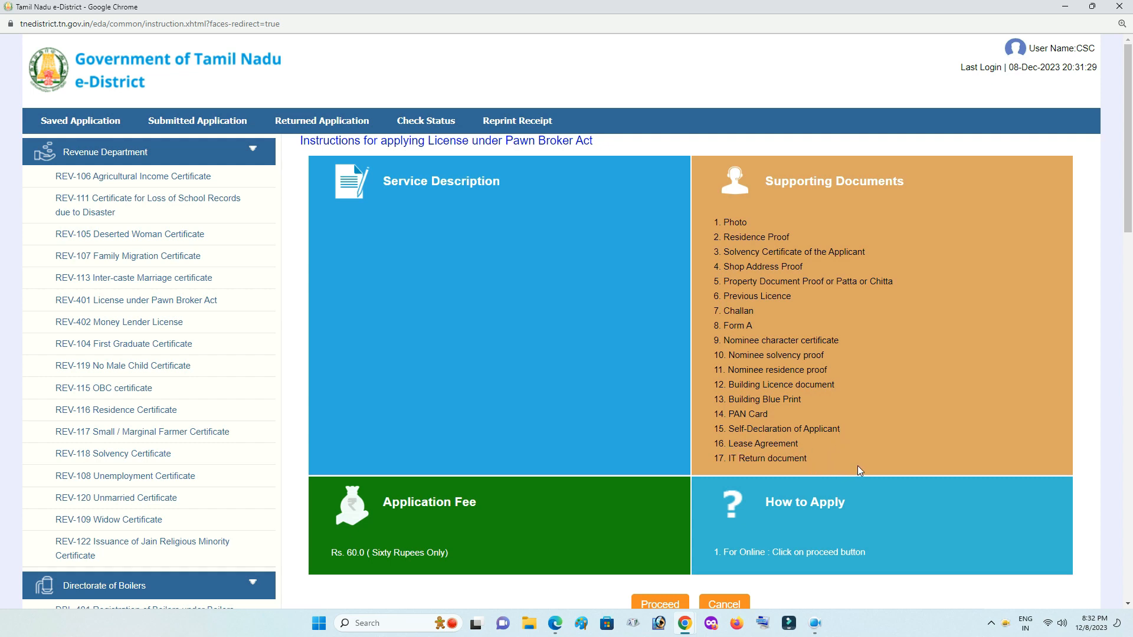
{"action": "scroll", "coordinate": [858, 465], "scroll_direction": "down", "scroll_amount": 2}
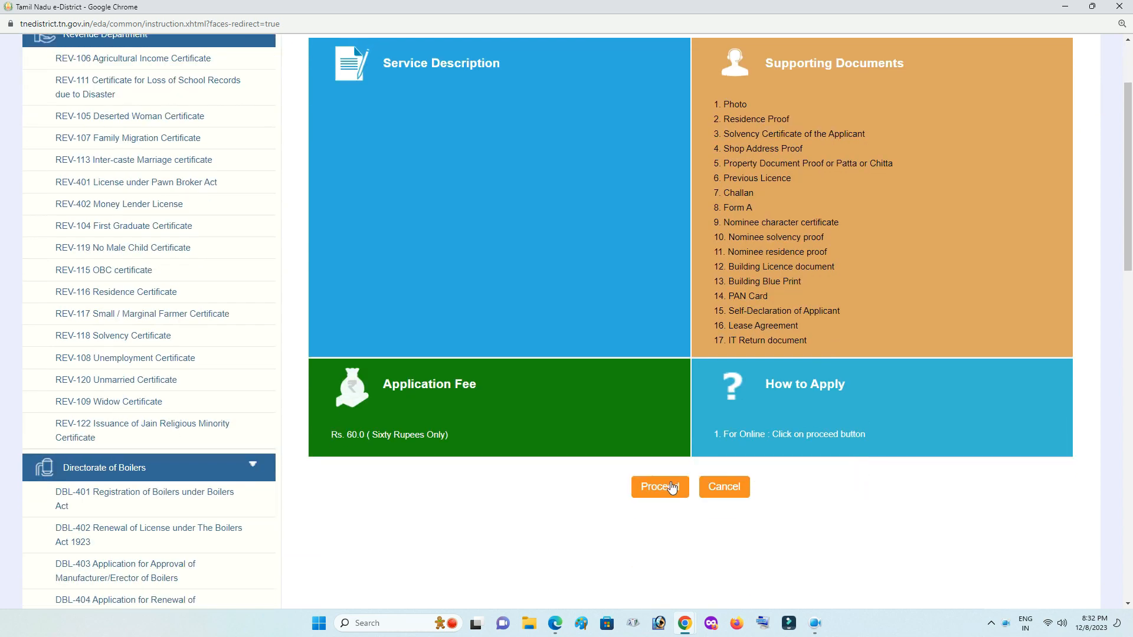
Find the applicant's CAN record by Aadhaar number, select it, and proceed to the licence form.
{"action": "left_click", "coordinate": [670, 483]}
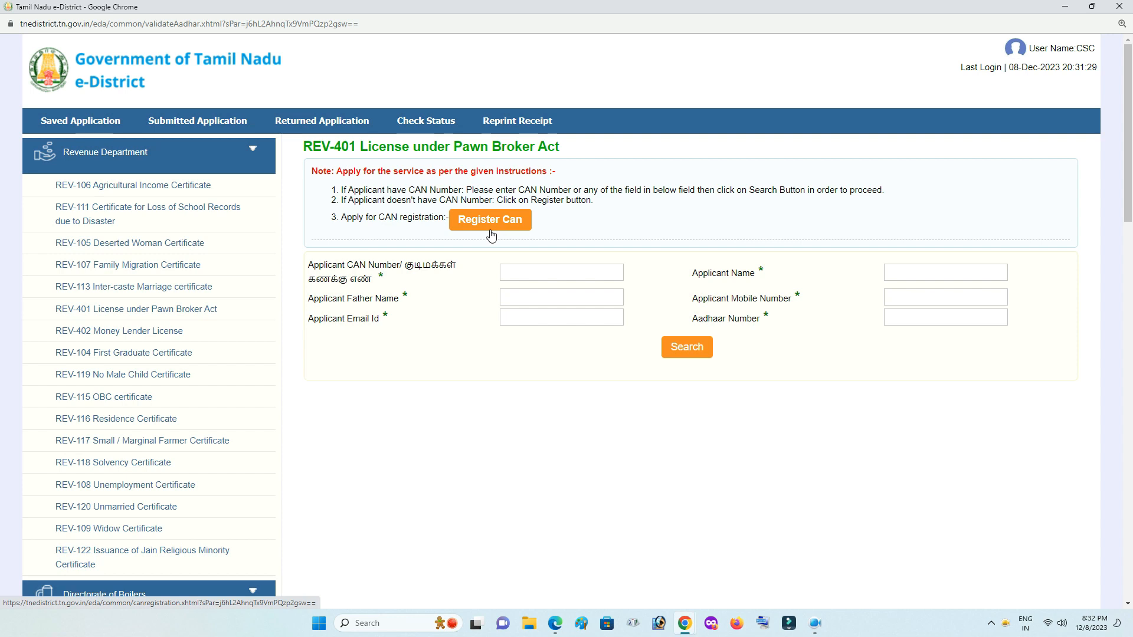
{"action": "left_click", "coordinate": [902, 321]}
{"action": "type", "text": "539"}
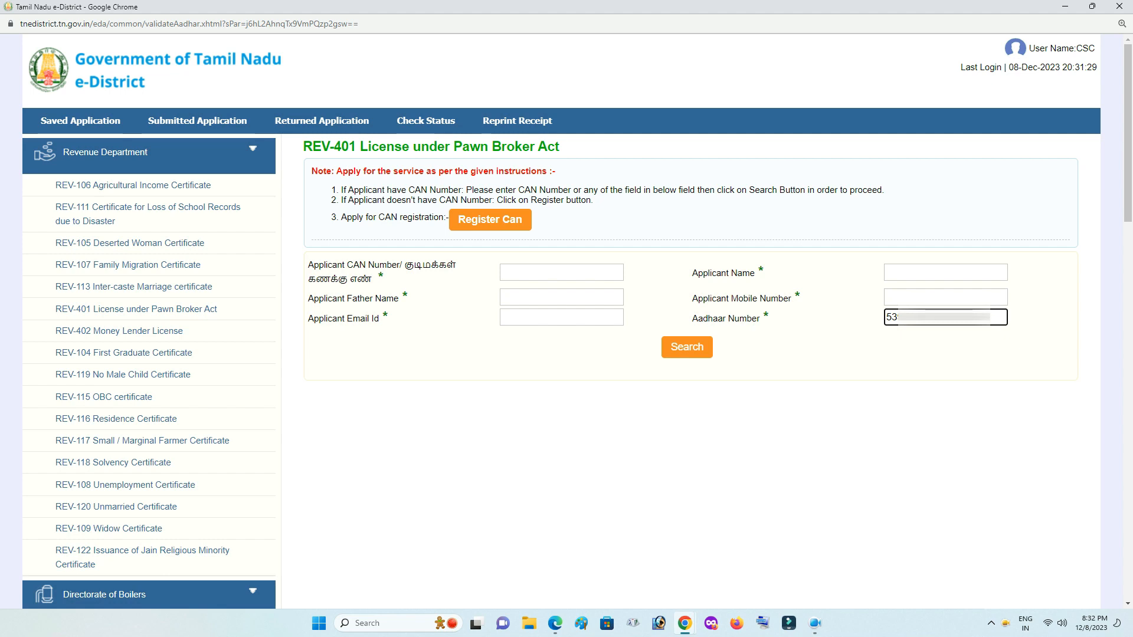
{"action": "left_click", "coordinate": [699, 348]}
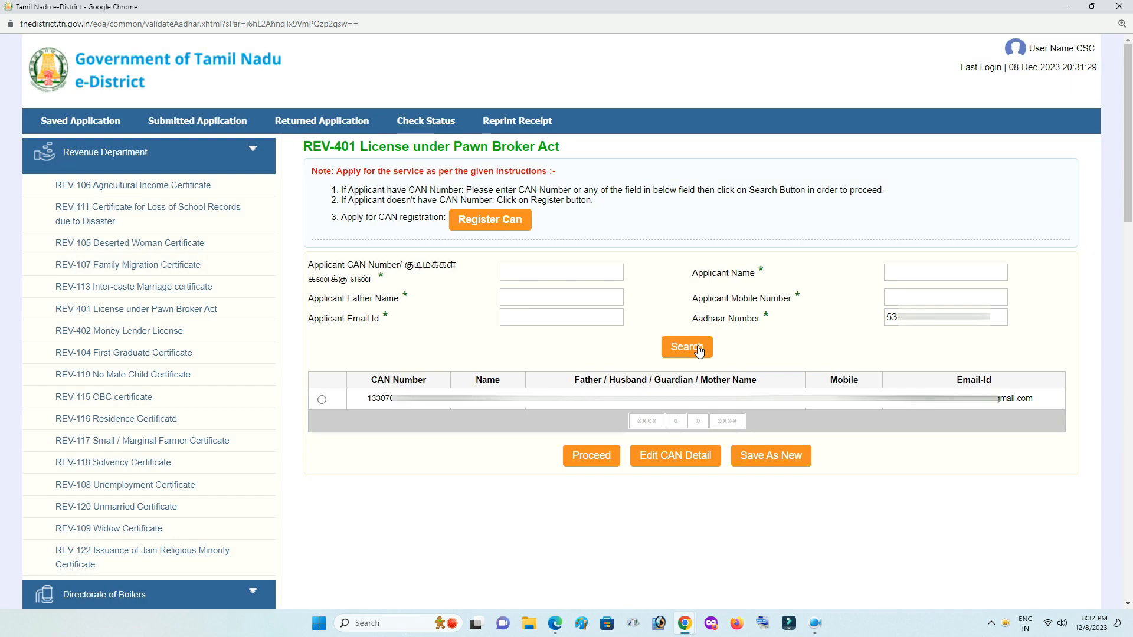
{"action": "left_click", "coordinate": [322, 400]}
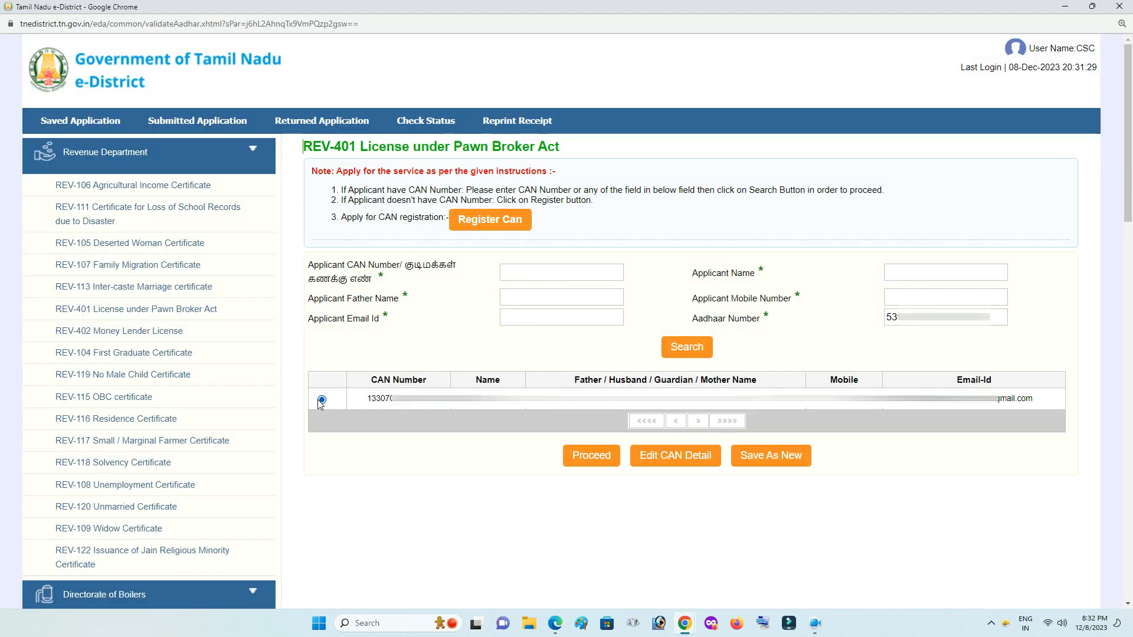
{"action": "left_click", "coordinate": [573, 458]}
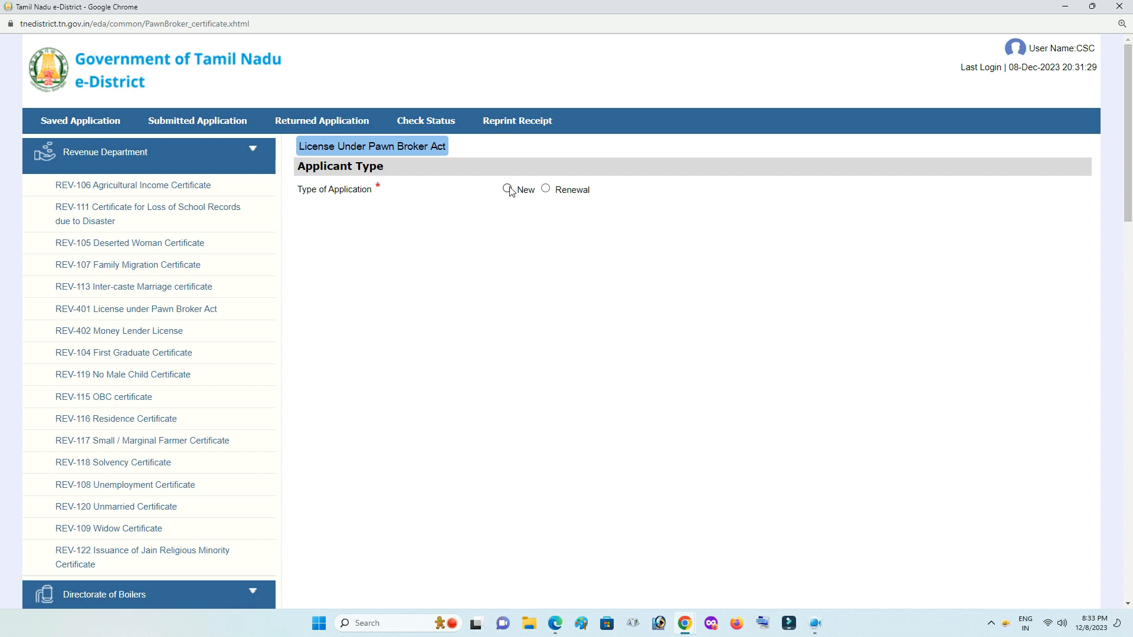
Set Type of Application to New after briefly selecting Renewal.
{"action": "left_click", "coordinate": [545, 189]}
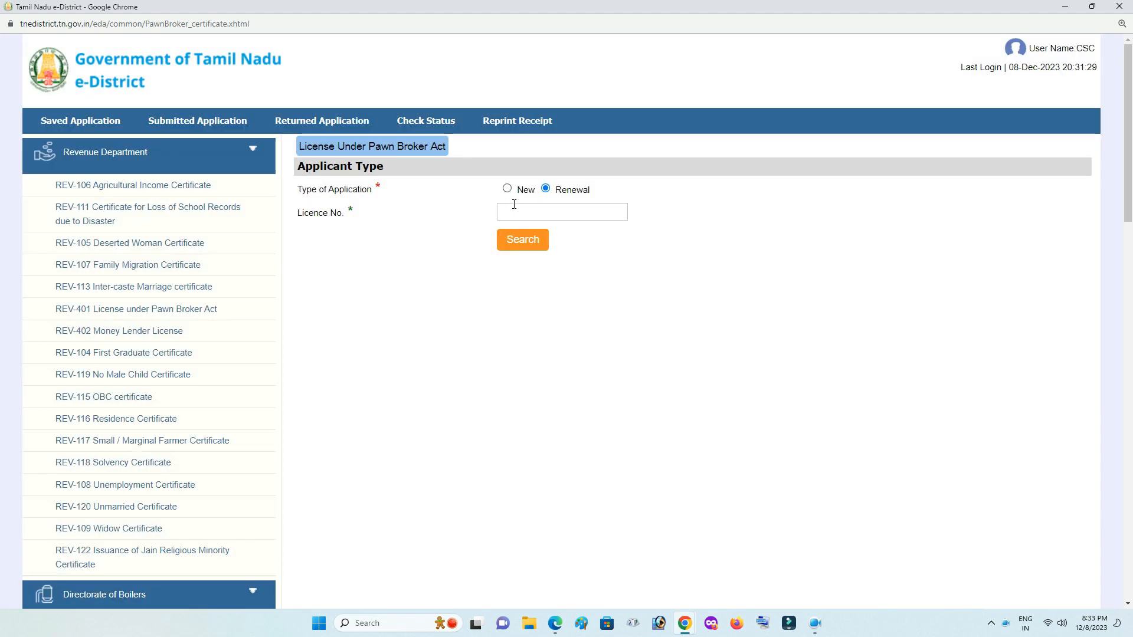
{"action": "left_click", "coordinate": [507, 189]}
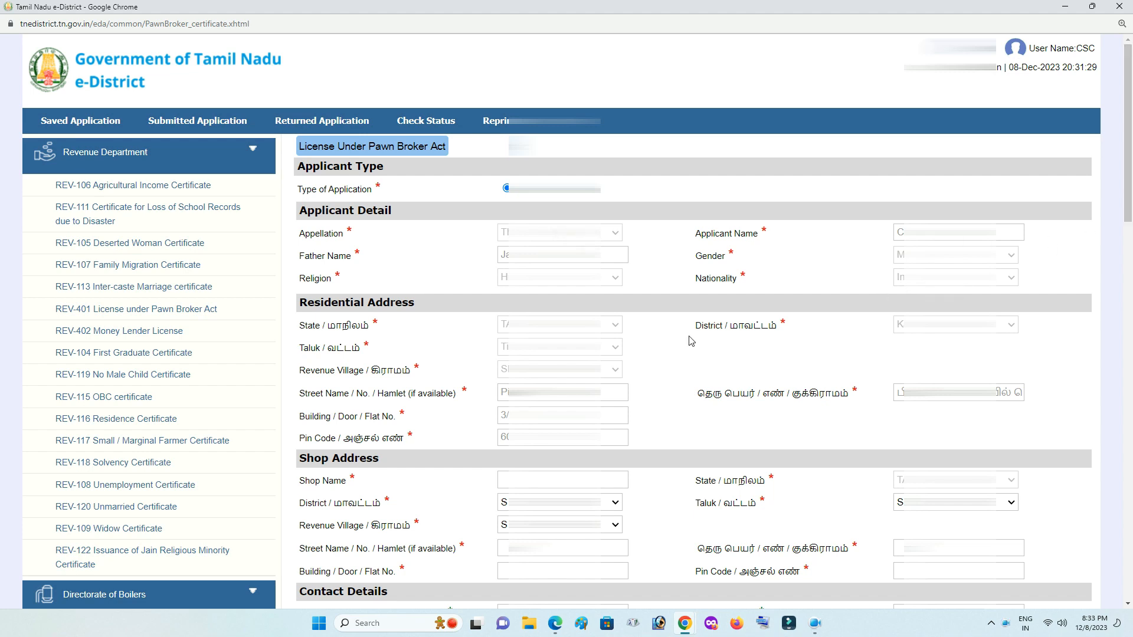
Enter shop name Sri Brahama with district Kallakurichi, taluk Tirukkoilur, village THIRUKOILUR (SOUTH).
{"action": "scroll", "coordinate": [677, 331], "scroll_direction": "down", "scroll_amount": 1}
{"action": "scroll", "coordinate": [677, 331], "scroll_direction": "down", "scroll_amount": 6}
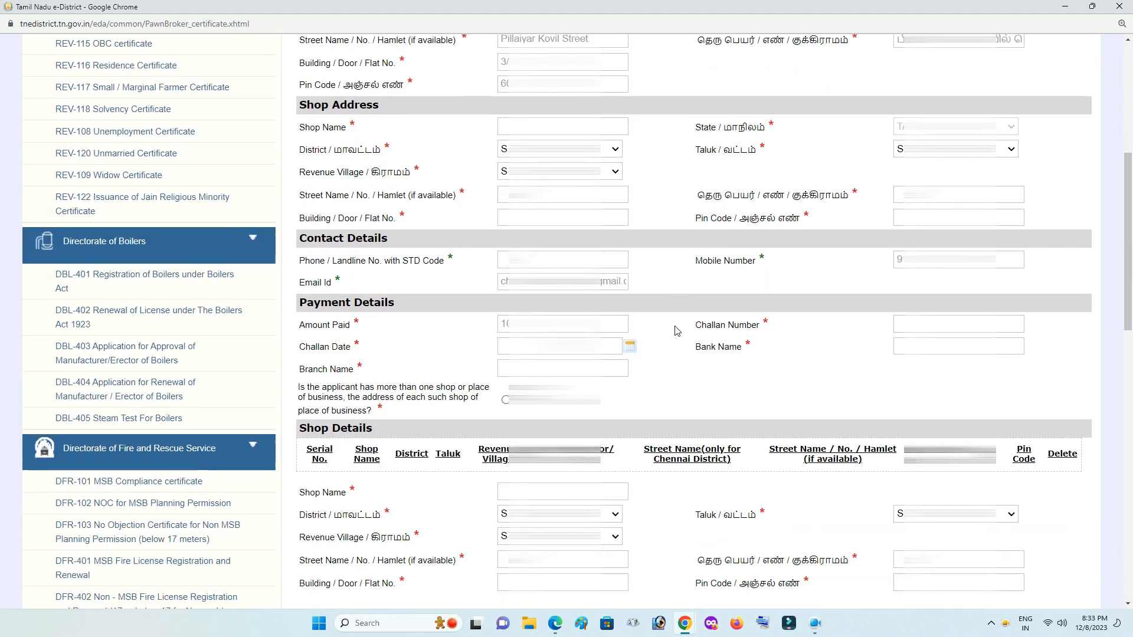
{"action": "scroll", "coordinate": [677, 331], "scroll_direction": "down", "scroll_amount": 1}
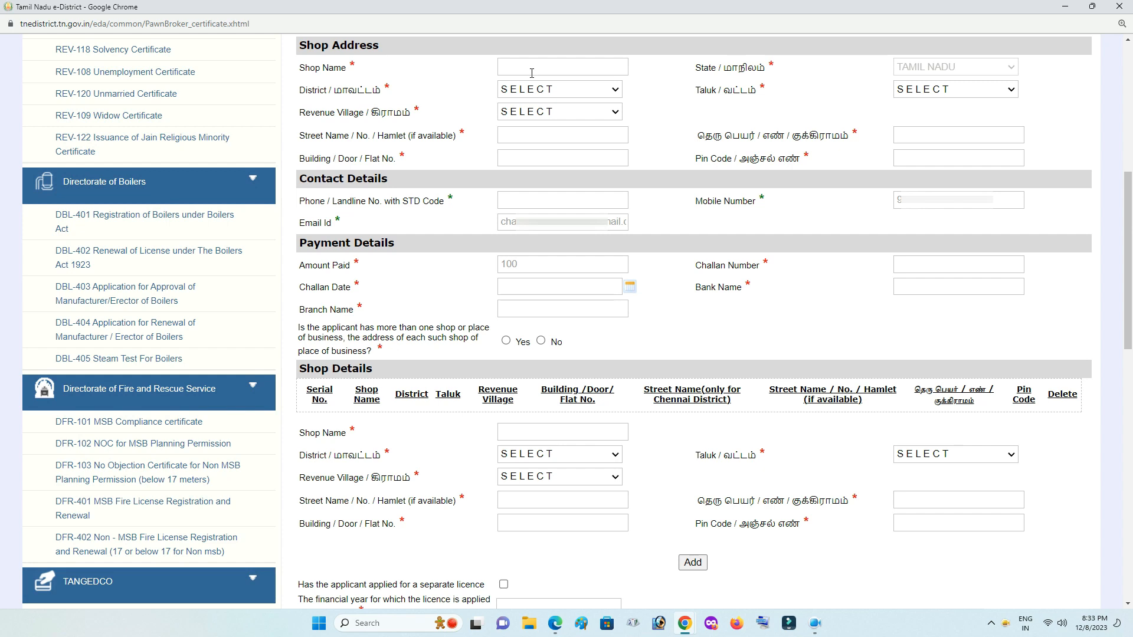
{"action": "left_click", "coordinate": [531, 73]}
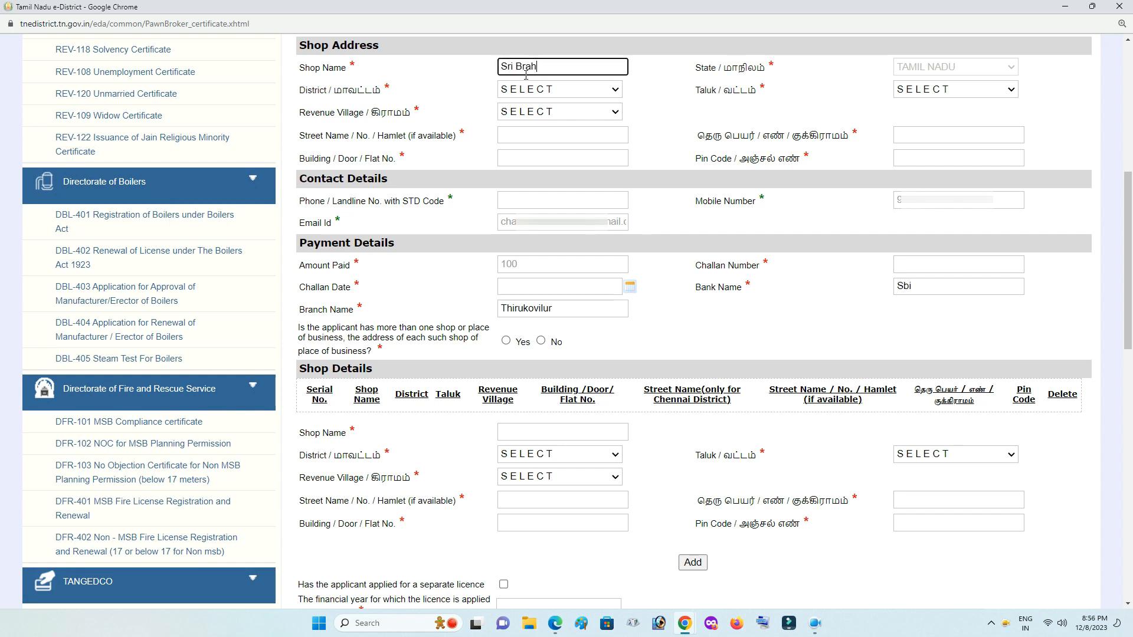
{"action": "type", "text": "ama"}
{"action": "left_click", "coordinate": [673, 89]}
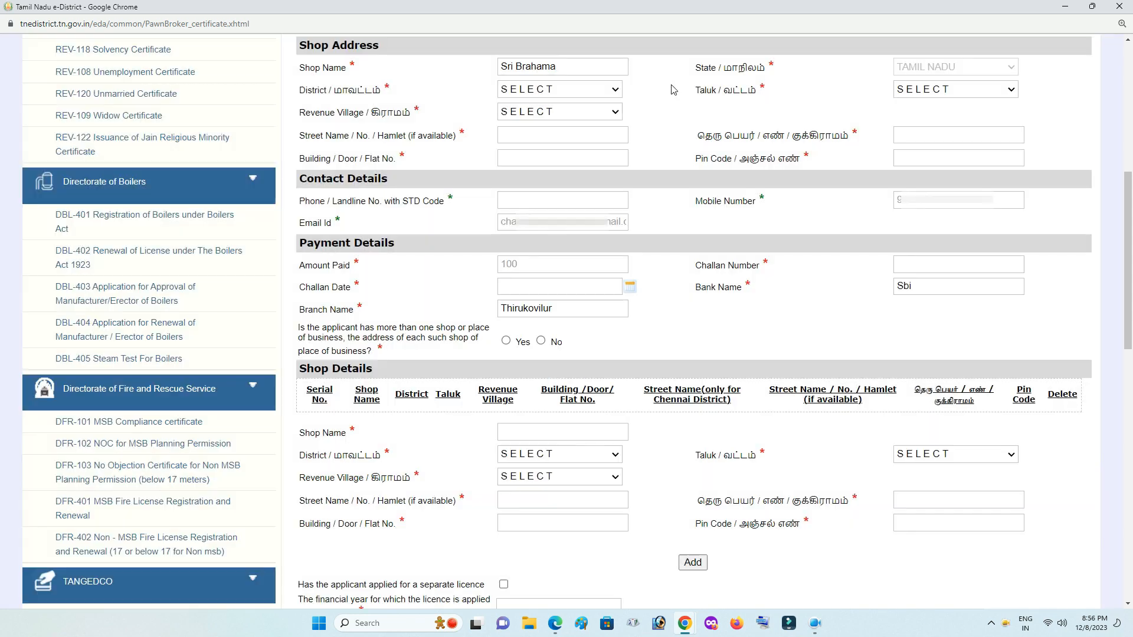
{"action": "left_click", "coordinate": [553, 90]}
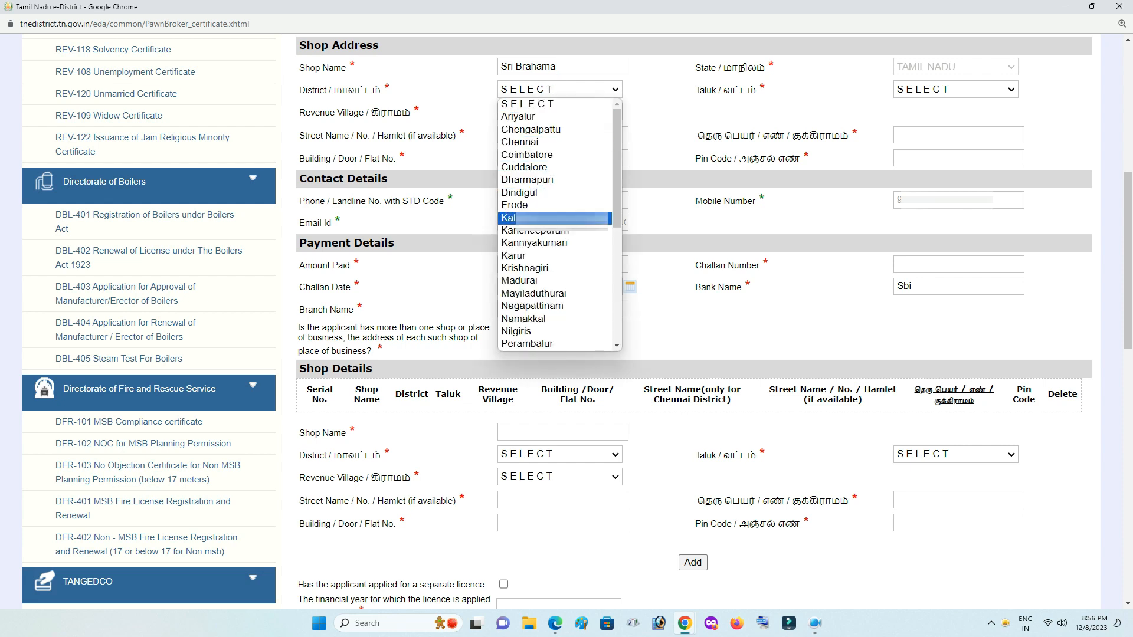
{"action": "left_click", "coordinate": [531, 218]}
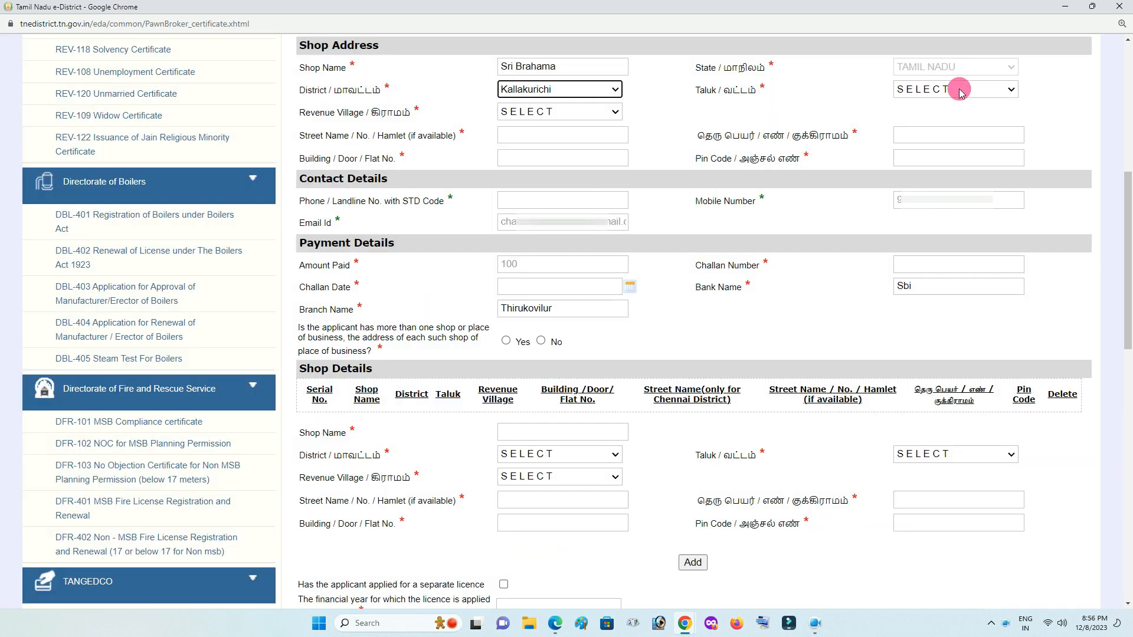
{"action": "left_click", "coordinate": [960, 91]}
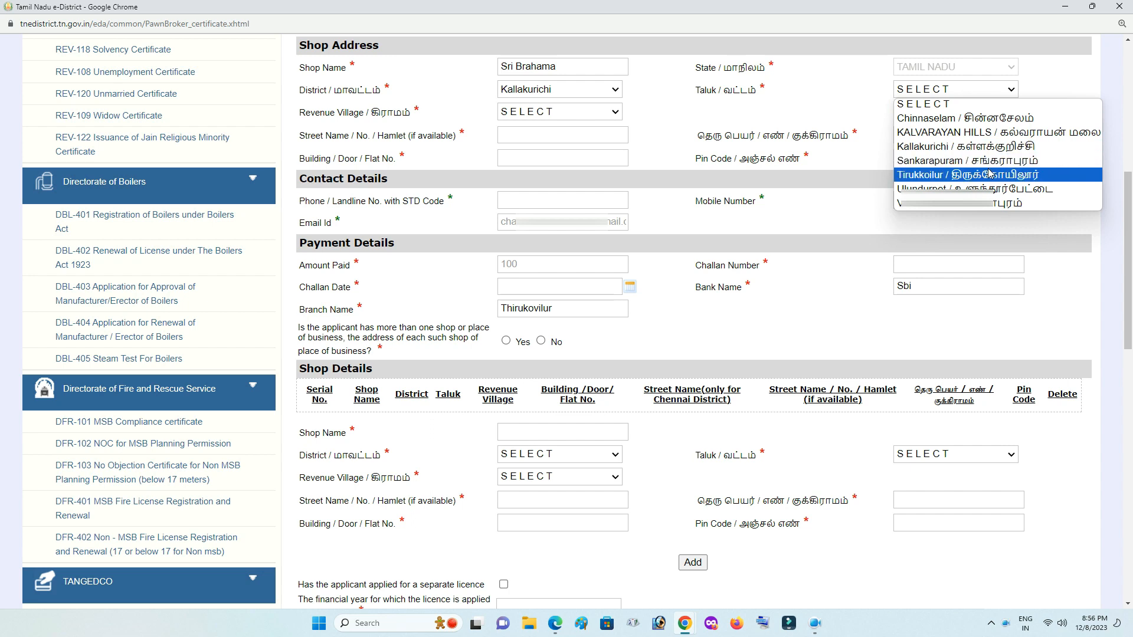
{"action": "left_click", "coordinate": [991, 174]}
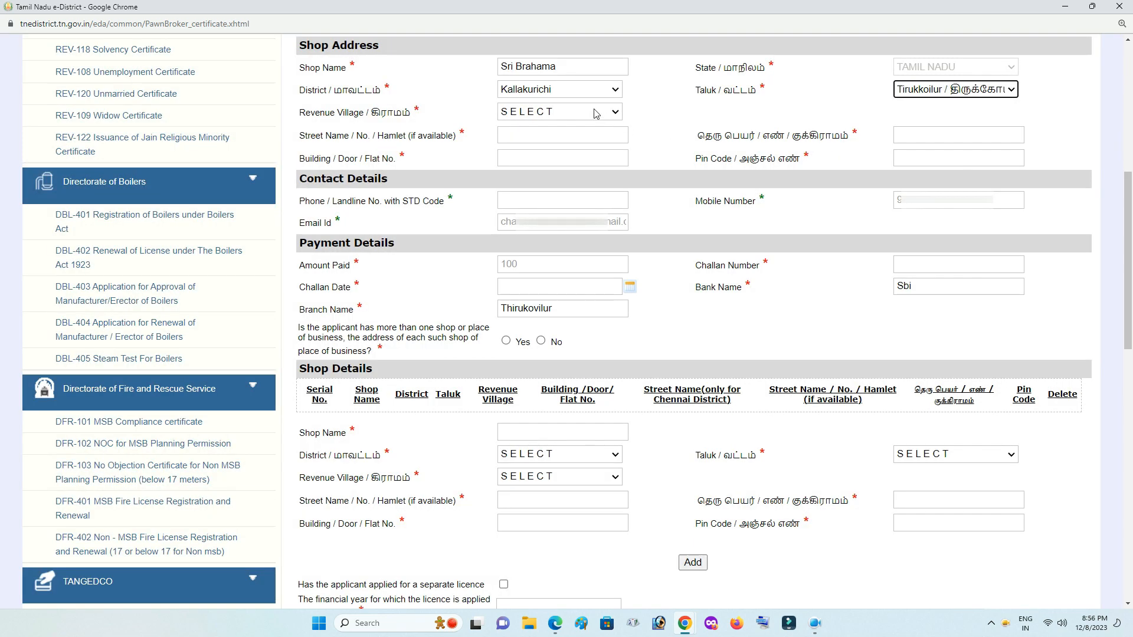
{"action": "left_click", "coordinate": [596, 114]}
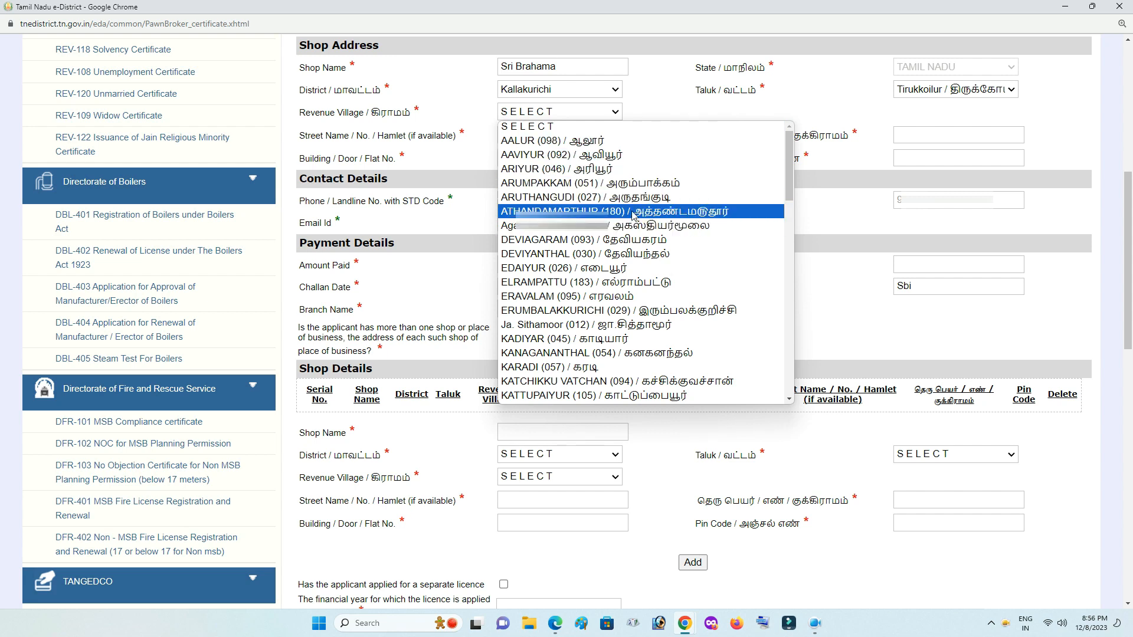
{"action": "scroll", "coordinate": [633, 209], "scroll_direction": "down", "scroll_amount": 10}
{"action": "scroll", "coordinate": [633, 210], "scroll_direction": "down", "scroll_amount": 8}
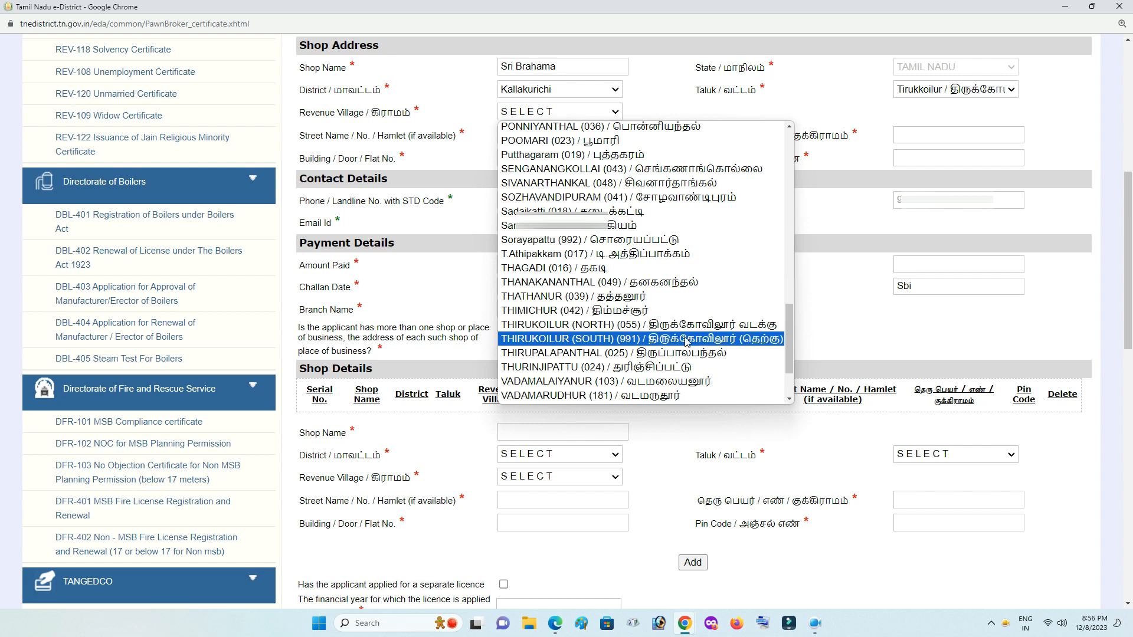
{"action": "left_click", "coordinate": [686, 341]}
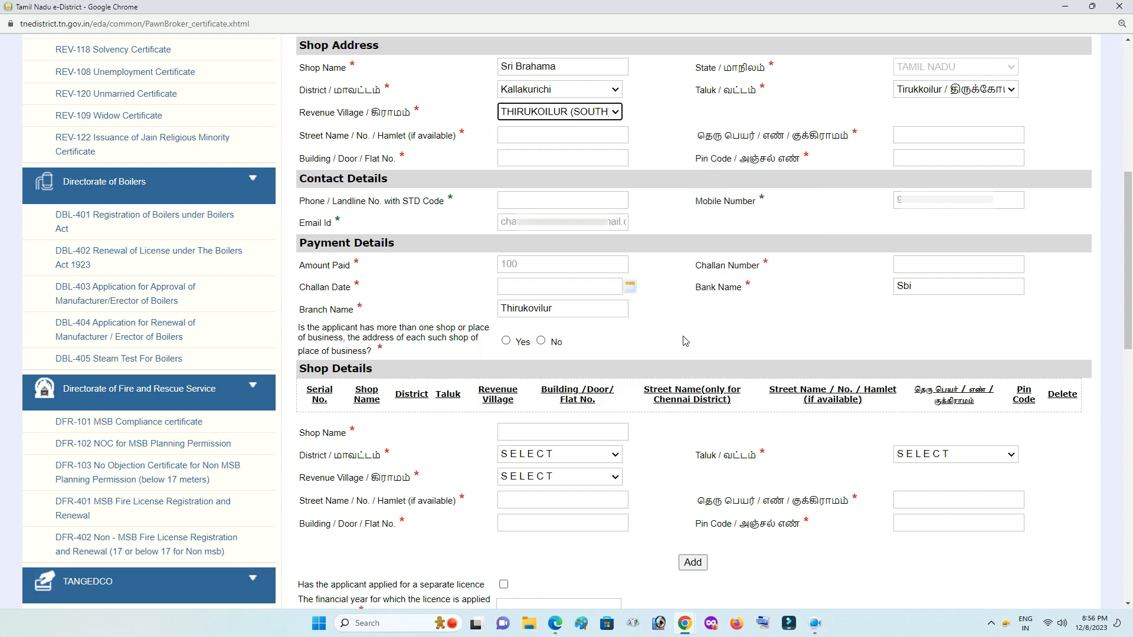
{"action": "left_click", "coordinate": [557, 138]}
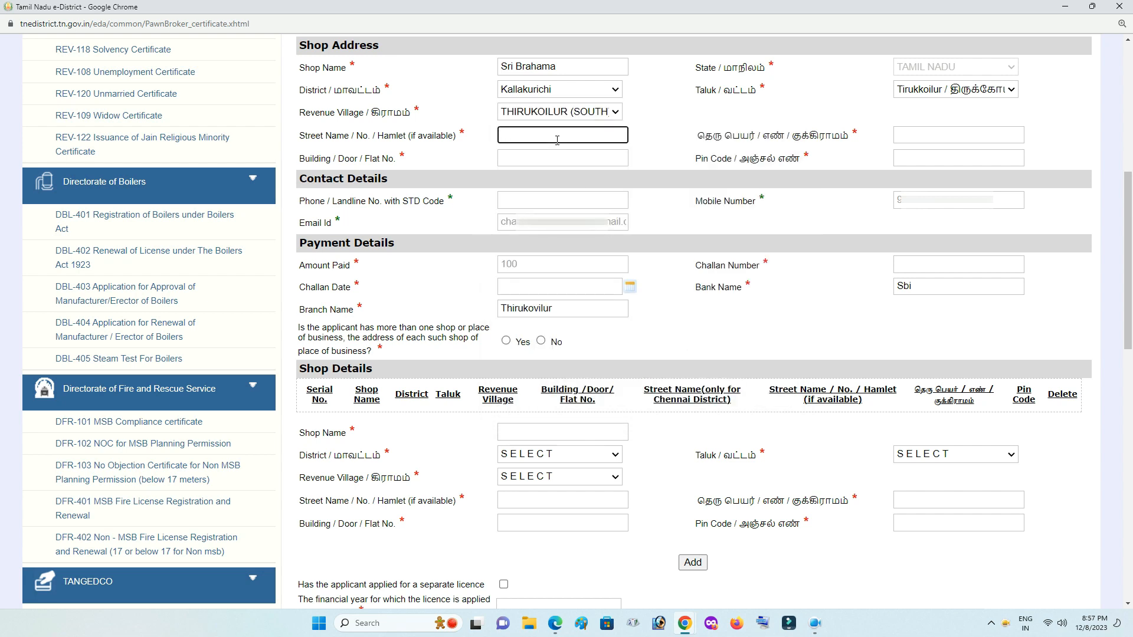
{"action": "left_click", "coordinate": [928, 137]}
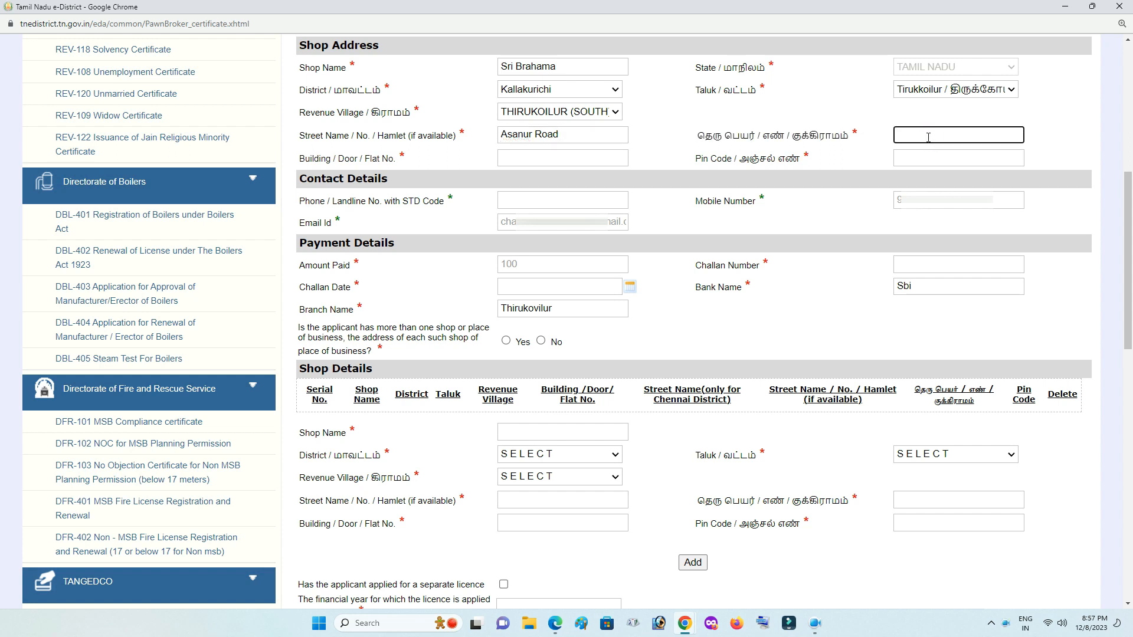
{"action": "left_click", "coordinate": [536, 162]}
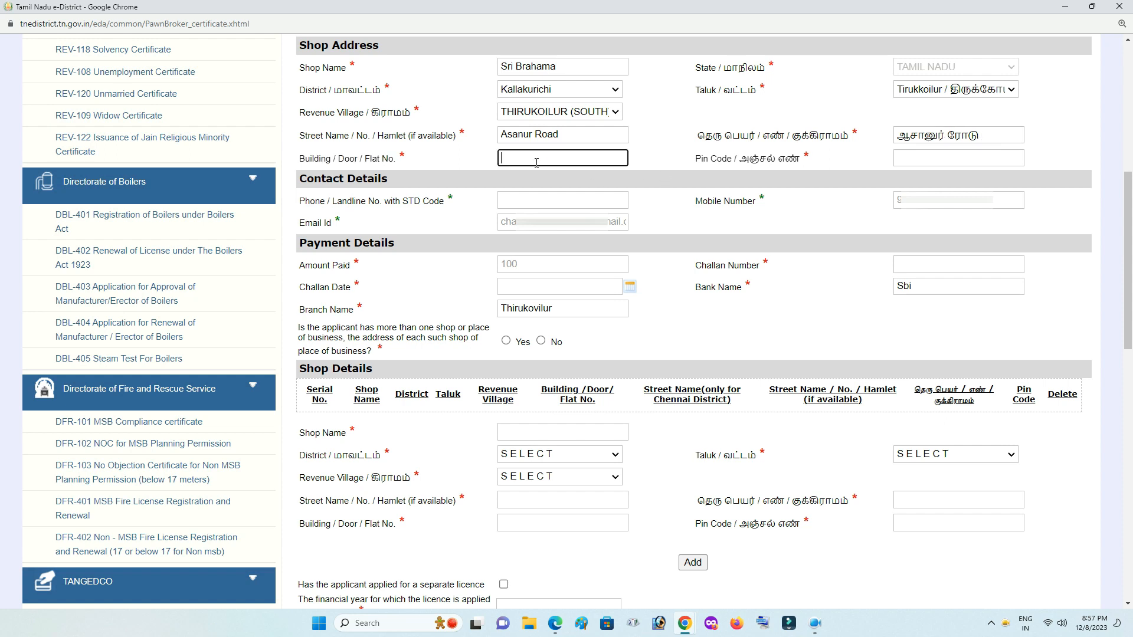
{"action": "left_click", "coordinate": [898, 160]}
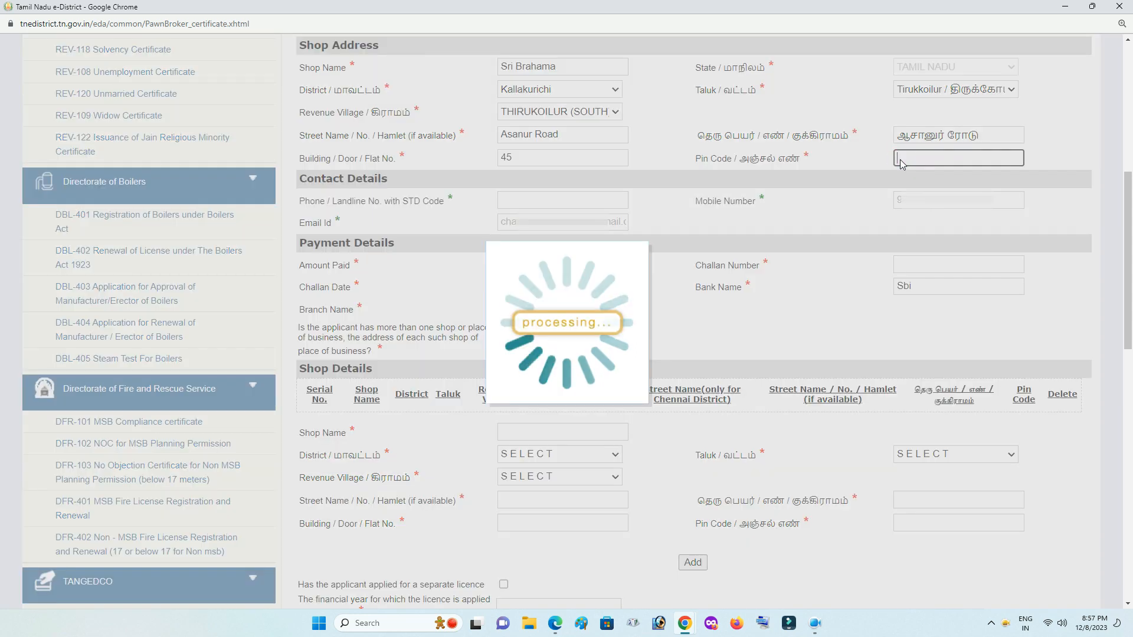
{"action": "type", "text": "60576"}
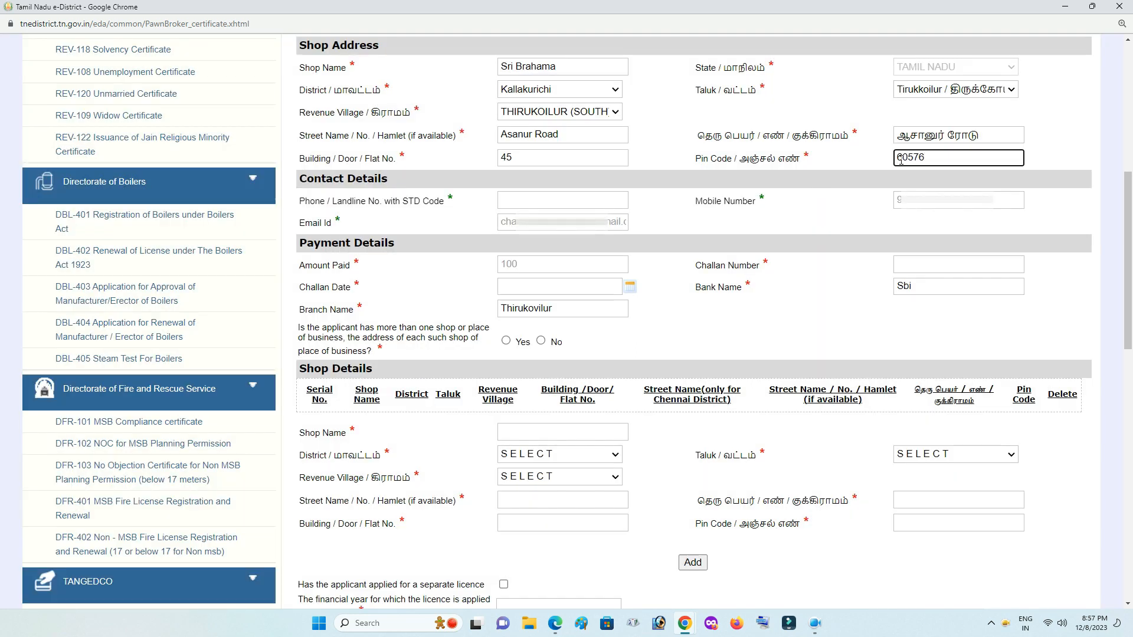
{"action": "key", "text": "BackSpace"}
{"action": "type", "text": "57"}
{"action": "left_click", "coordinate": [853, 167]}
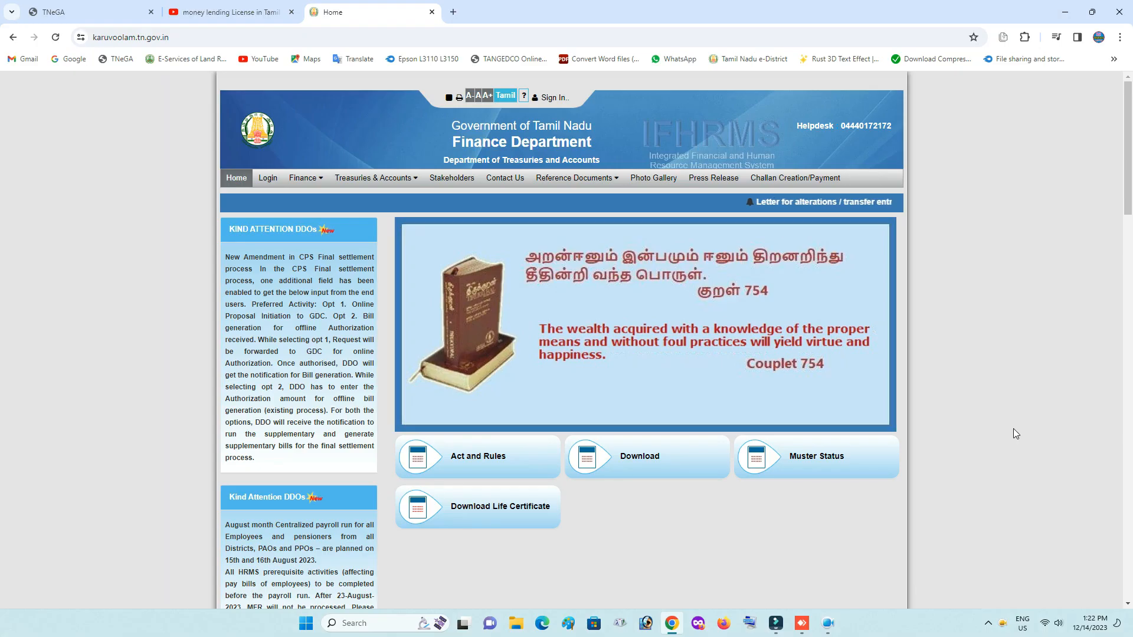
Open the Create Challan form and enter the remitter's name.
{"action": "left_click", "coordinate": [800, 187]}
{"action": "left_click", "coordinate": [747, 249]}
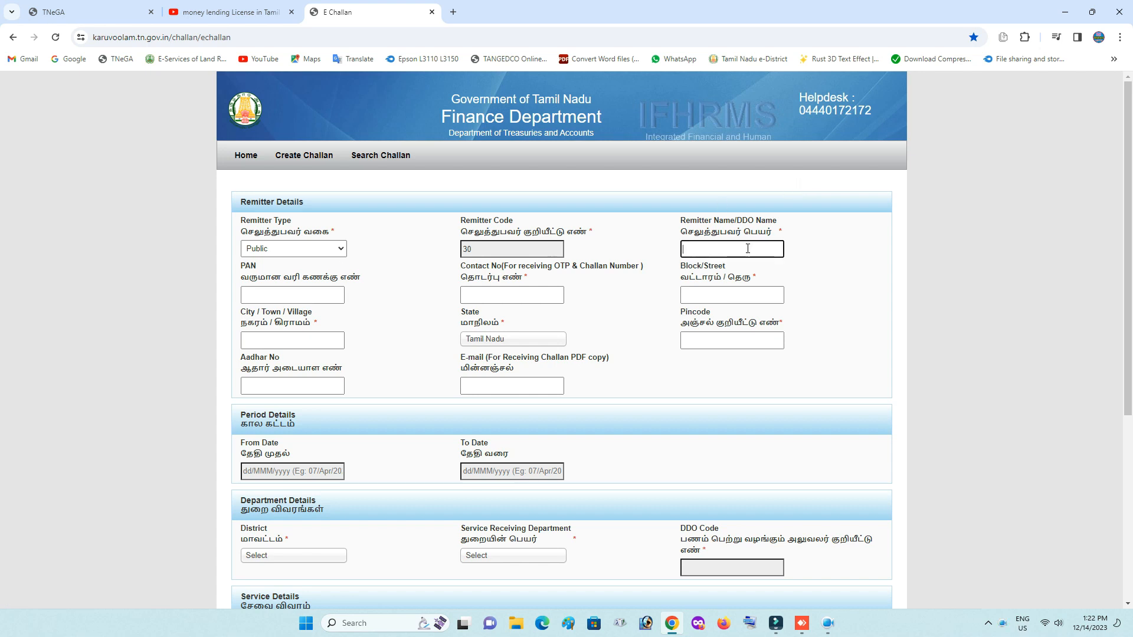
{"action": "left_click", "coordinate": [313, 290]}
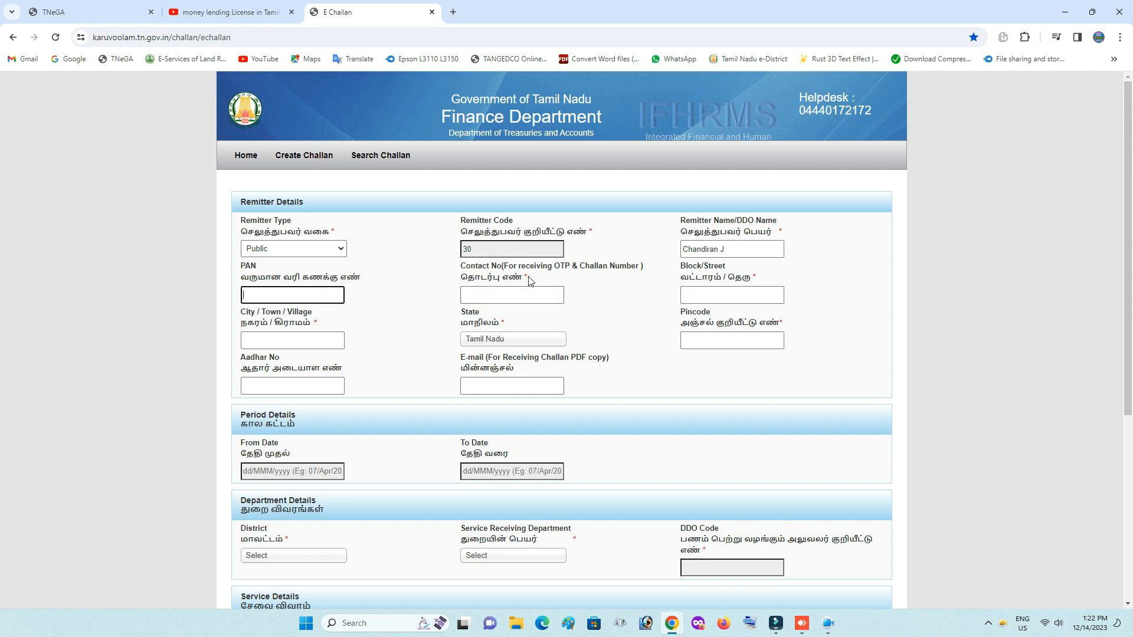
{"action": "left_click", "coordinate": [508, 292]}
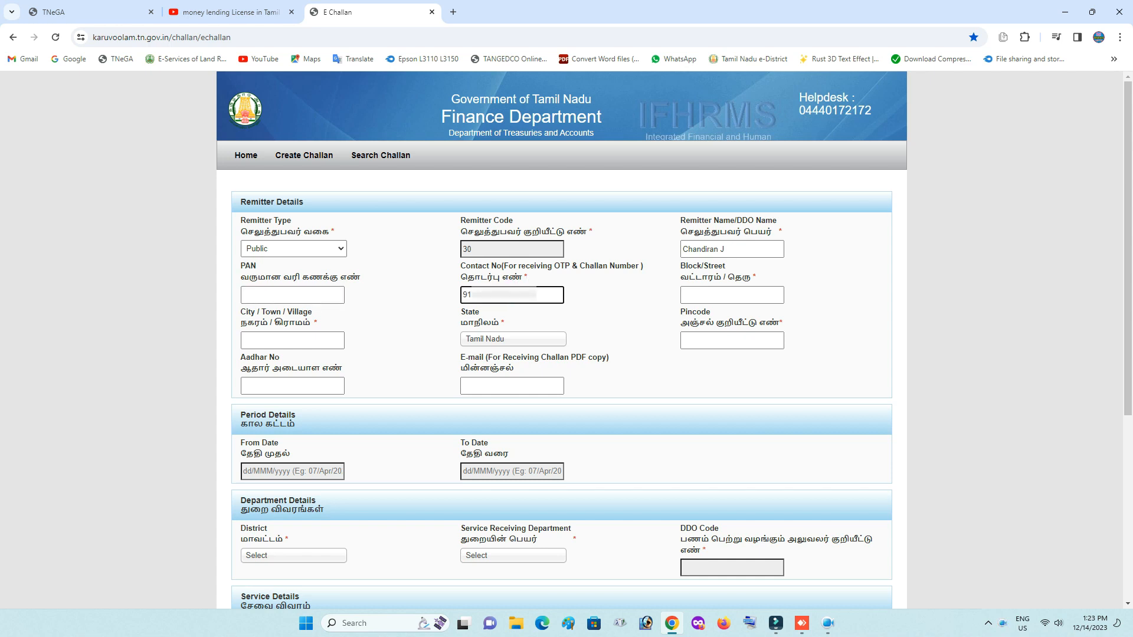
{"action": "left_click", "coordinate": [706, 297]}
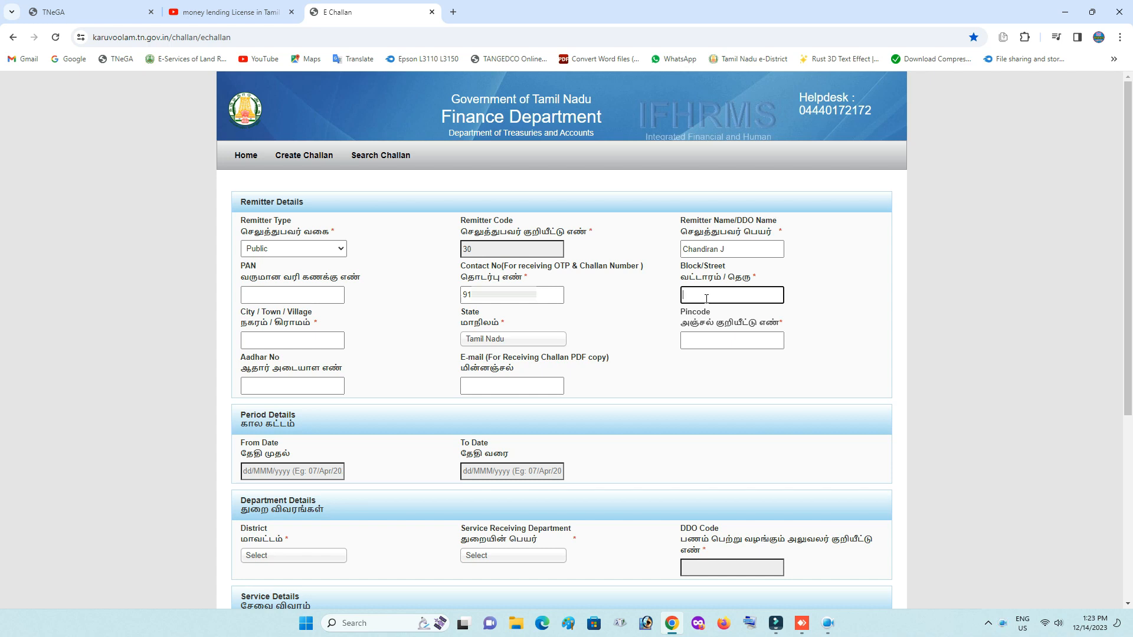
{"action": "left_click", "coordinate": [290, 341]}
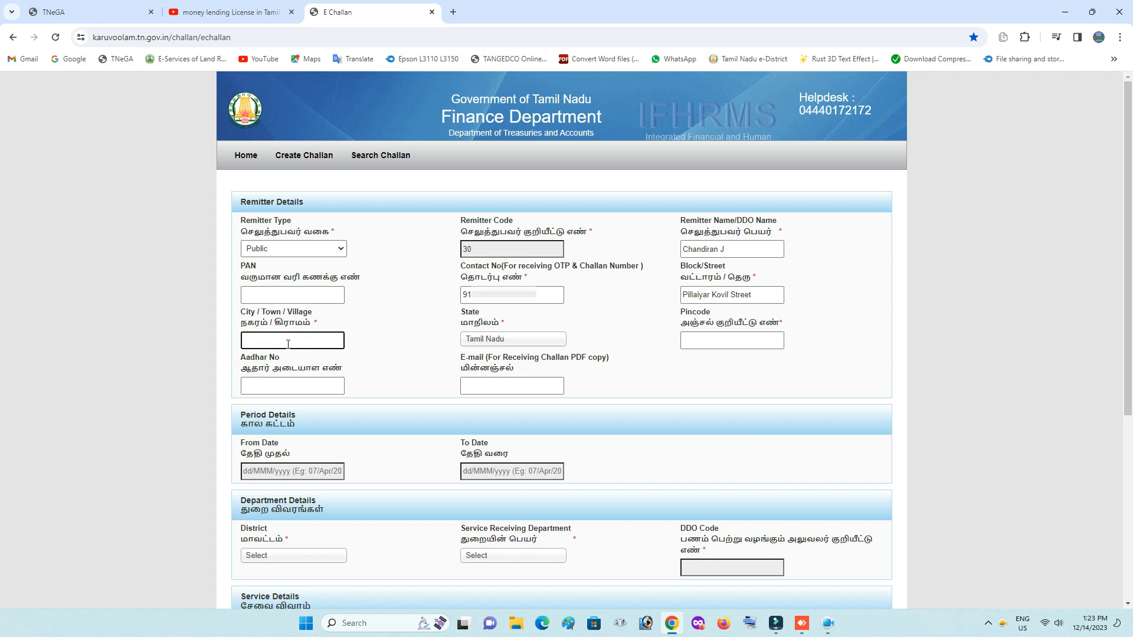
{"action": "left_click", "coordinate": [539, 341]}
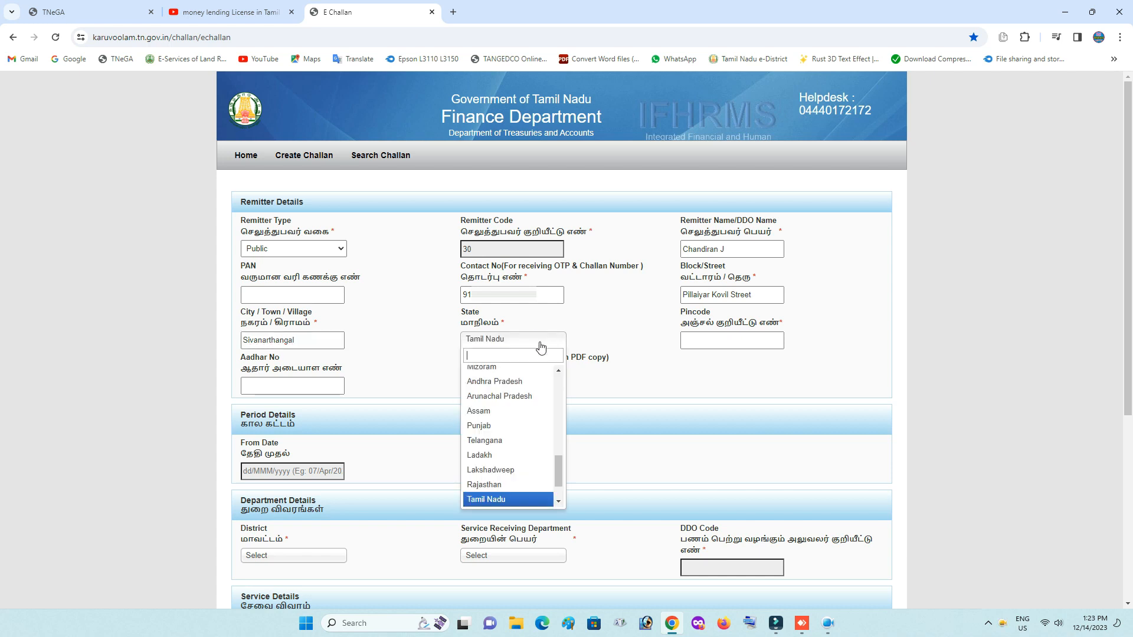
{"action": "left_click", "coordinate": [501, 499]}
{"action": "left_click", "coordinate": [714, 347]}
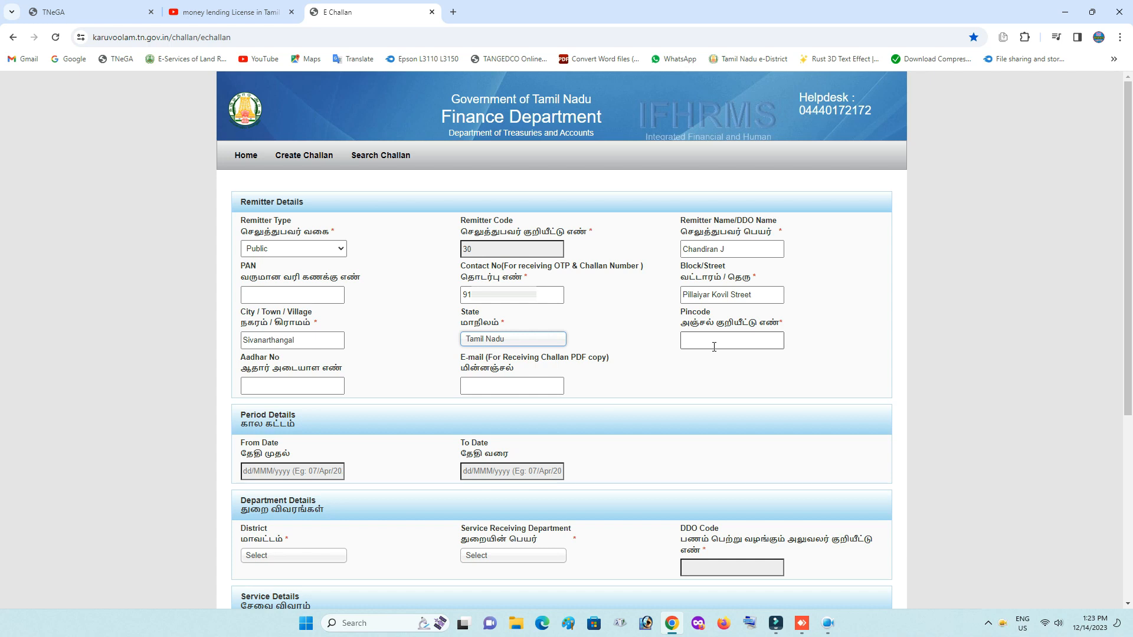
Enter pincode 605751 and the remitter's Aadhaar number.
{"action": "left_click", "coordinate": [714, 347]}
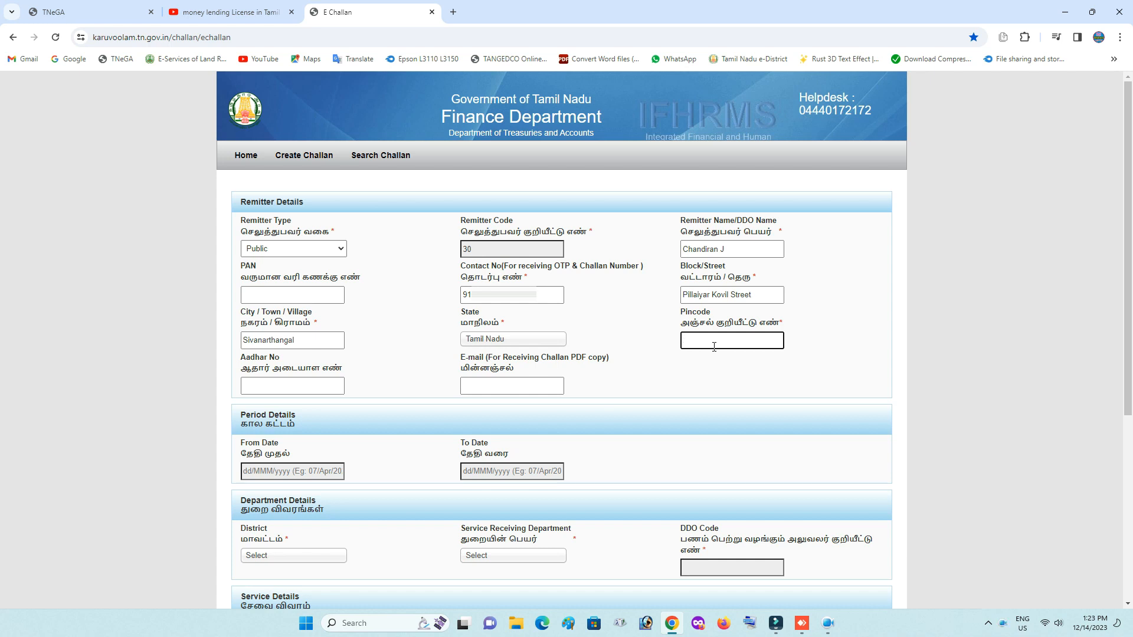
{"action": "type", "text": "605751"}
{"action": "left_click", "coordinate": [823, 353]}
{"action": "left_click", "coordinate": [252, 389]}
{"action": "left_click", "coordinate": [251, 389]}
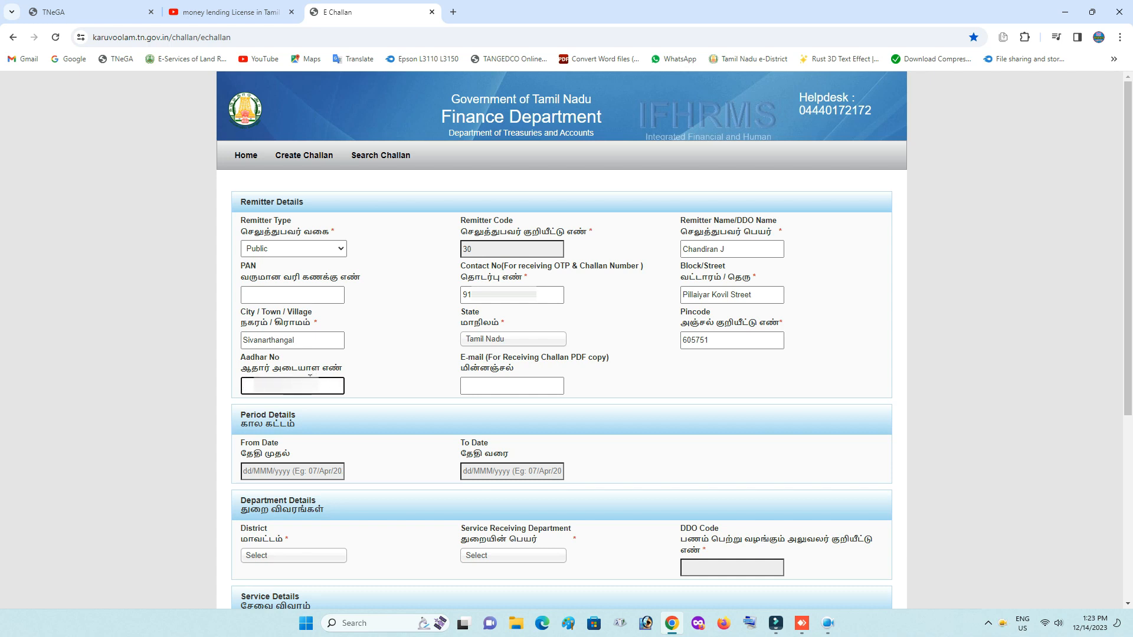
{"action": "left_click", "coordinate": [506, 377]}
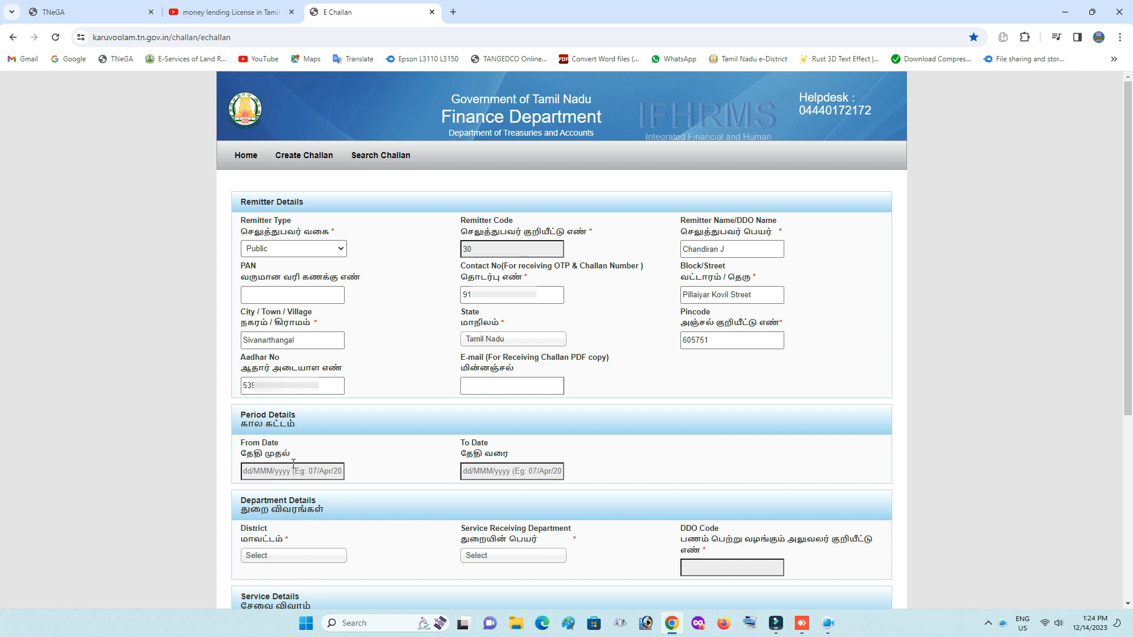
Set the challan period From and To dates to 14/Dec/2023.
{"action": "left_click", "coordinate": [307, 468]}
{"action": "left_click", "coordinate": [344, 399]}
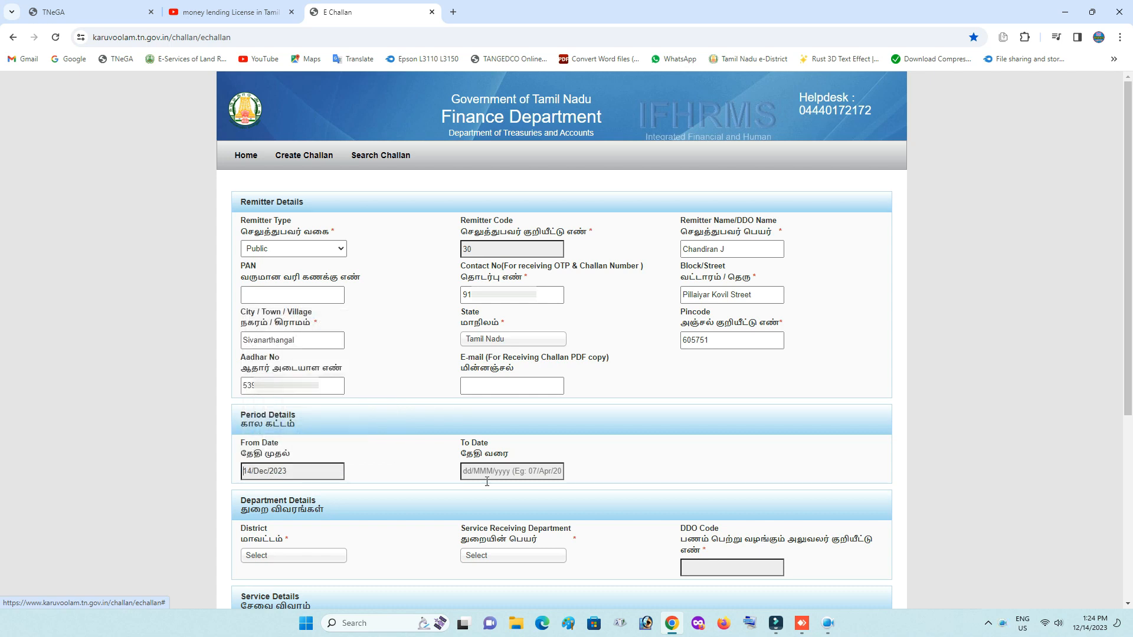
{"action": "left_click", "coordinate": [564, 398]}
{"action": "left_click_drag", "start_coordinate": [1127, 397], "coordinate": [1127, 578]}
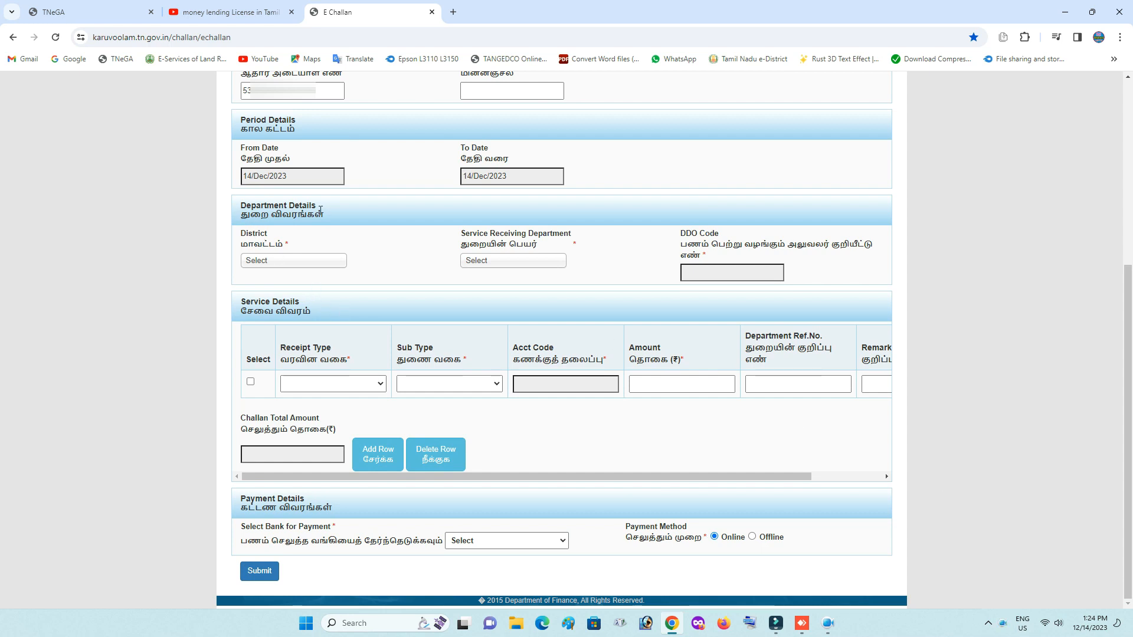
{"action": "left_click", "coordinate": [294, 261]}
{"action": "scroll", "coordinate": [321, 329], "scroll_direction": "down", "scroll_amount": 3}
{"action": "scroll", "coordinate": [320, 328], "scroll_direction": "down", "scroll_amount": 5}
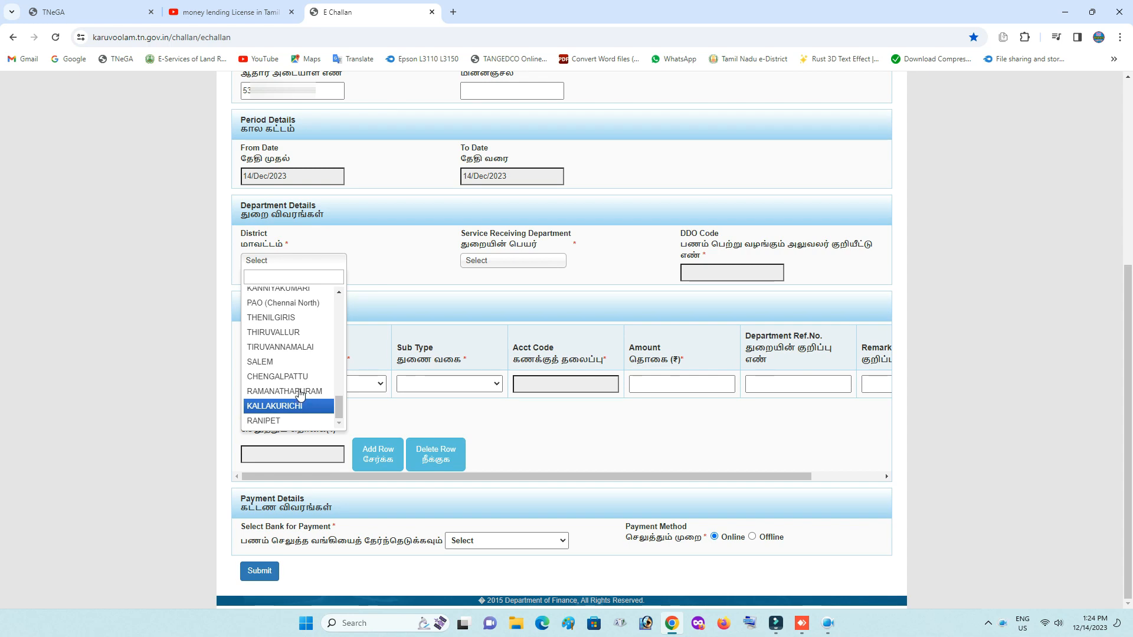
Choose district KALLAKURICHI, department 04102 Commissionerate of Revenue Administration, and DDO 33040009-Tahsildar, Thirukoilur.
{"action": "left_click", "coordinate": [399, 302]}
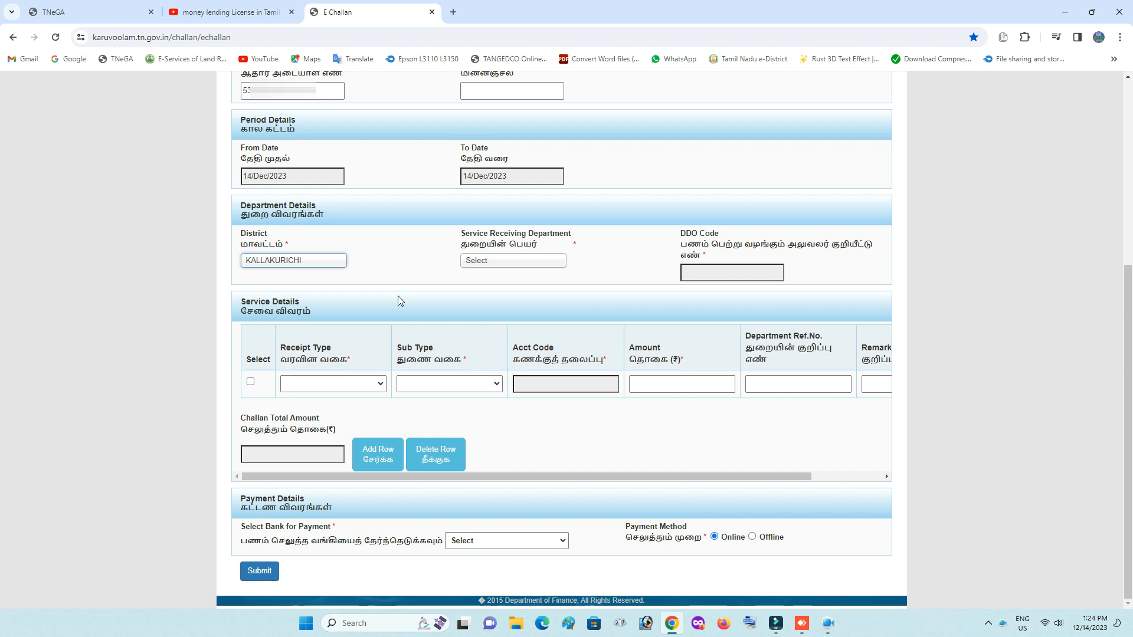
{"action": "left_click", "coordinate": [491, 267]}
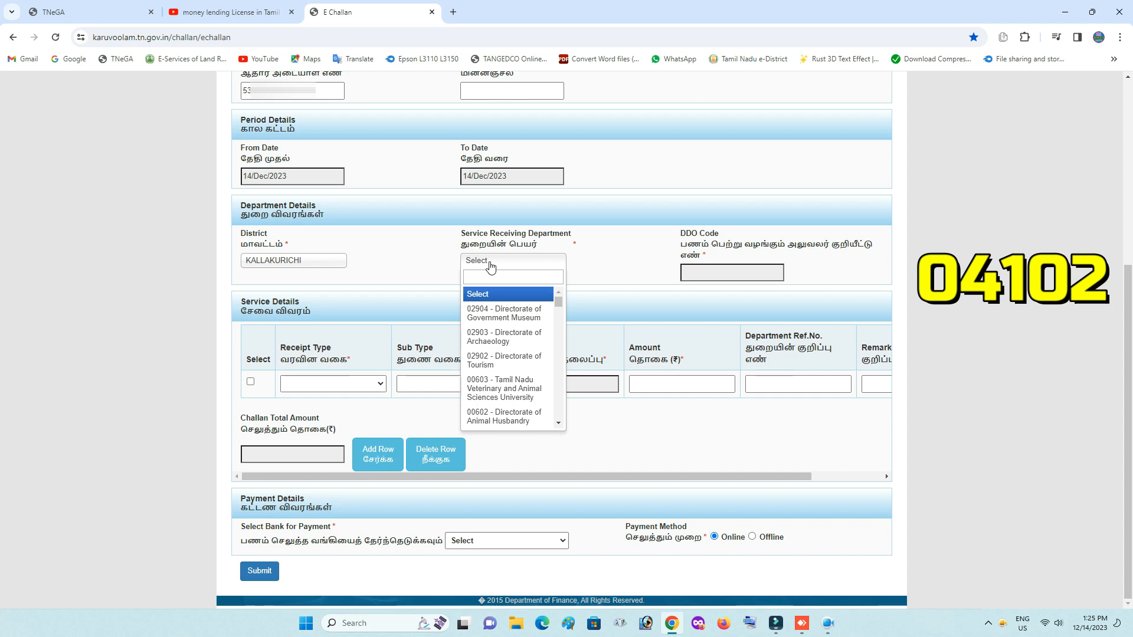
{"action": "type", "text": "0"}
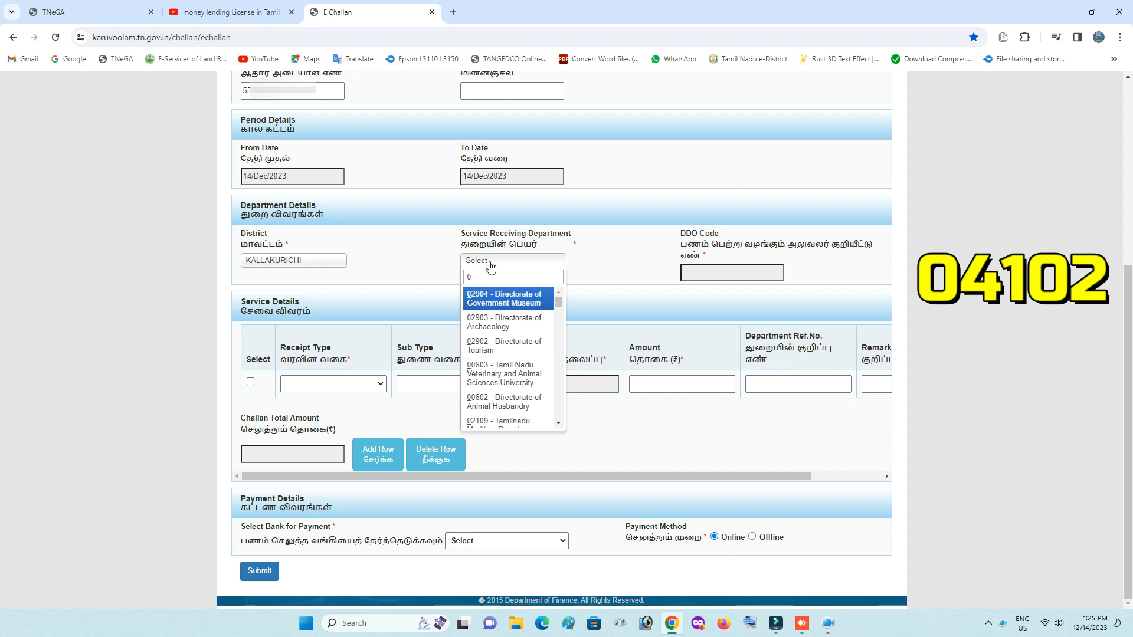
{"action": "type", "text": "4102"}
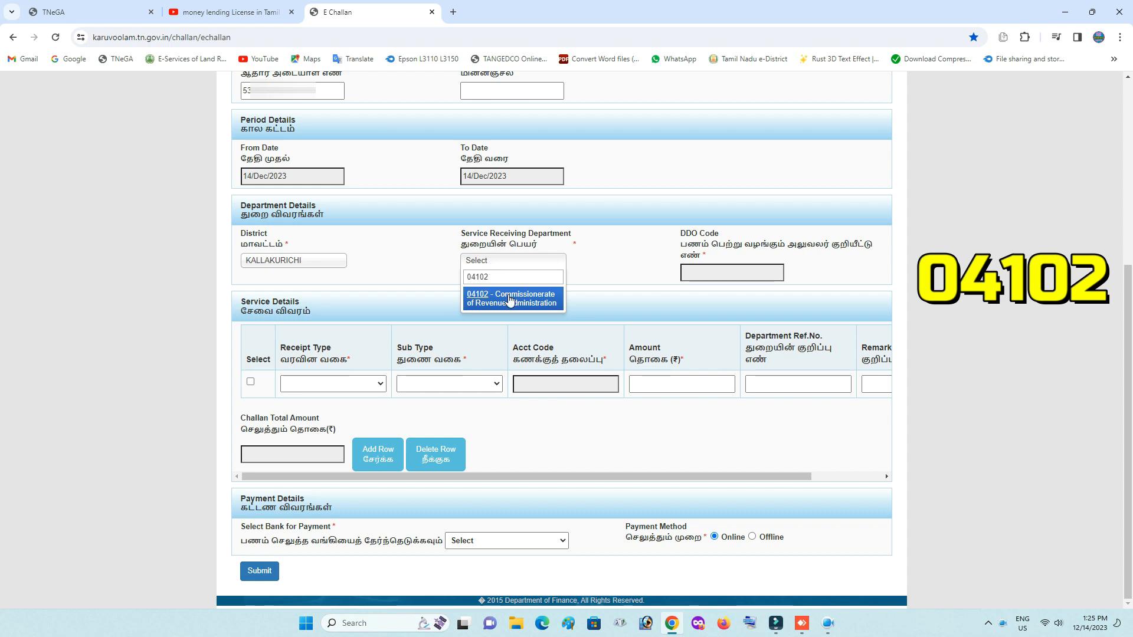
{"action": "left_click", "coordinate": [508, 297]}
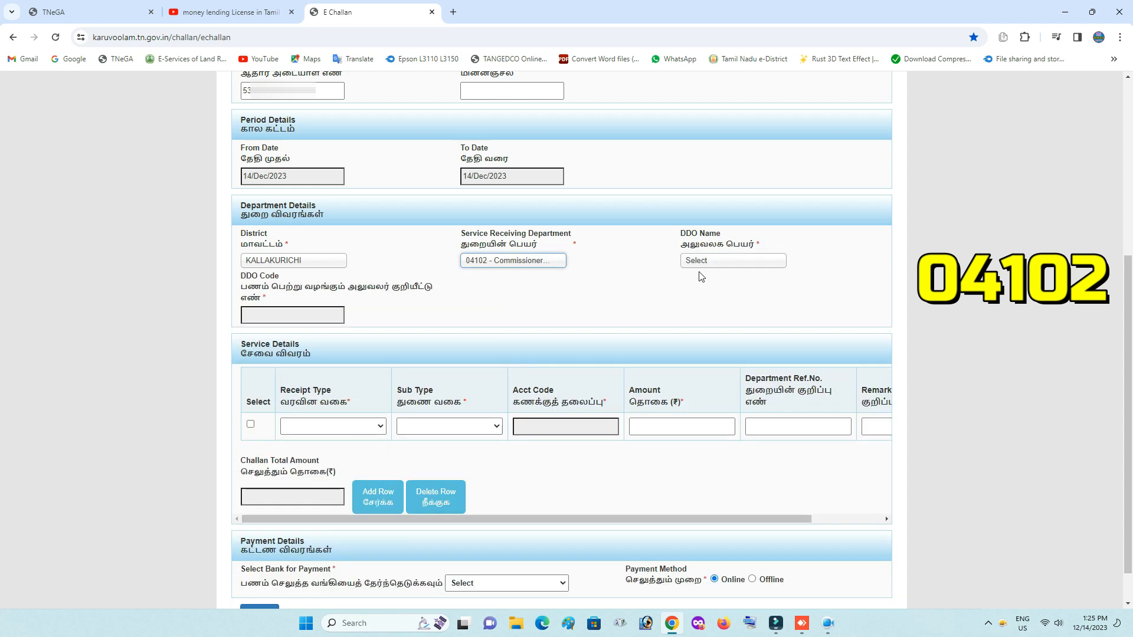
{"action": "left_click", "coordinate": [698, 260]}
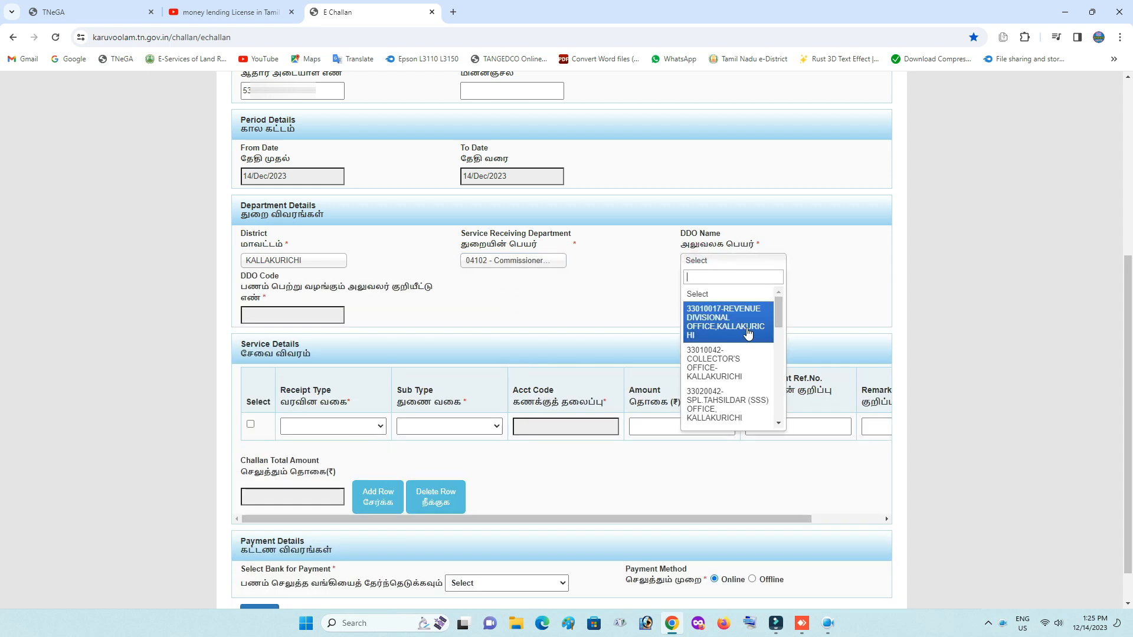
{"action": "scroll", "coordinate": [748, 334], "scroll_direction": "down", "scroll_amount": 1}
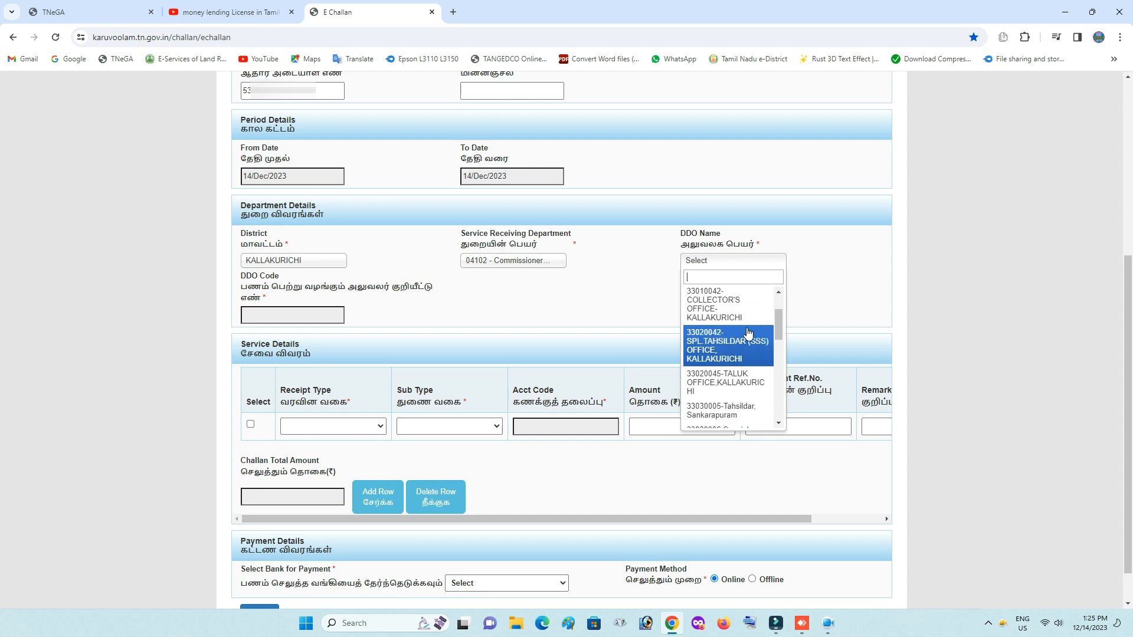
{"action": "scroll", "coordinate": [748, 334], "scroll_direction": "down", "scroll_amount": 1}
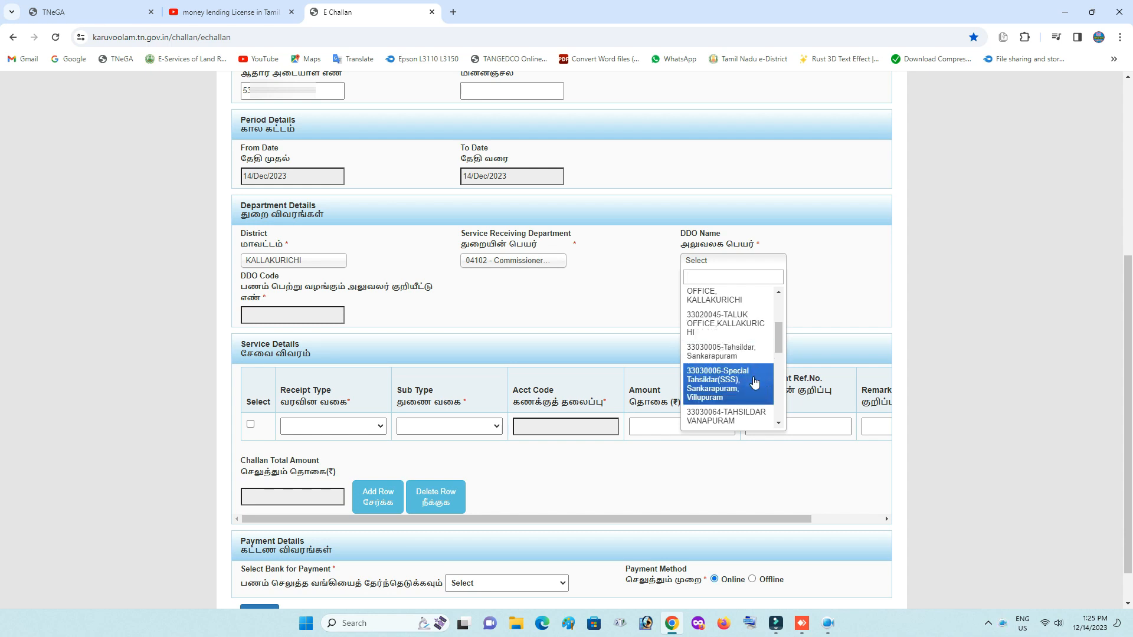
{"action": "left_click", "coordinate": [778, 341]}
{"action": "left_click_drag", "start_coordinate": [778, 341], "coordinate": [775, 369]}
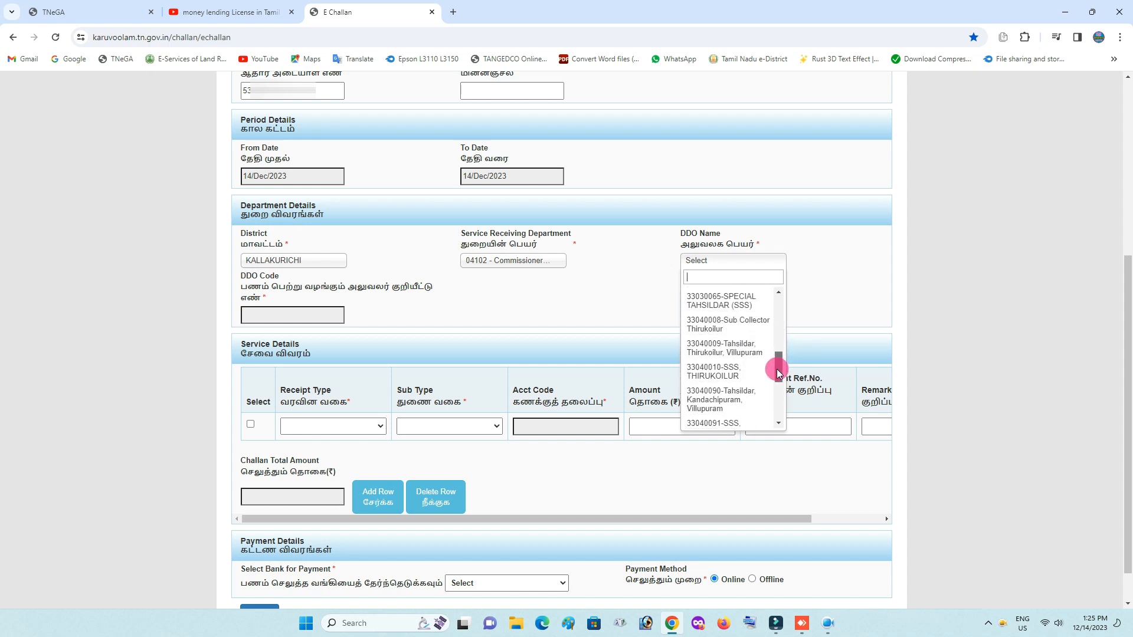
{"action": "left_click", "coordinate": [744, 353]}
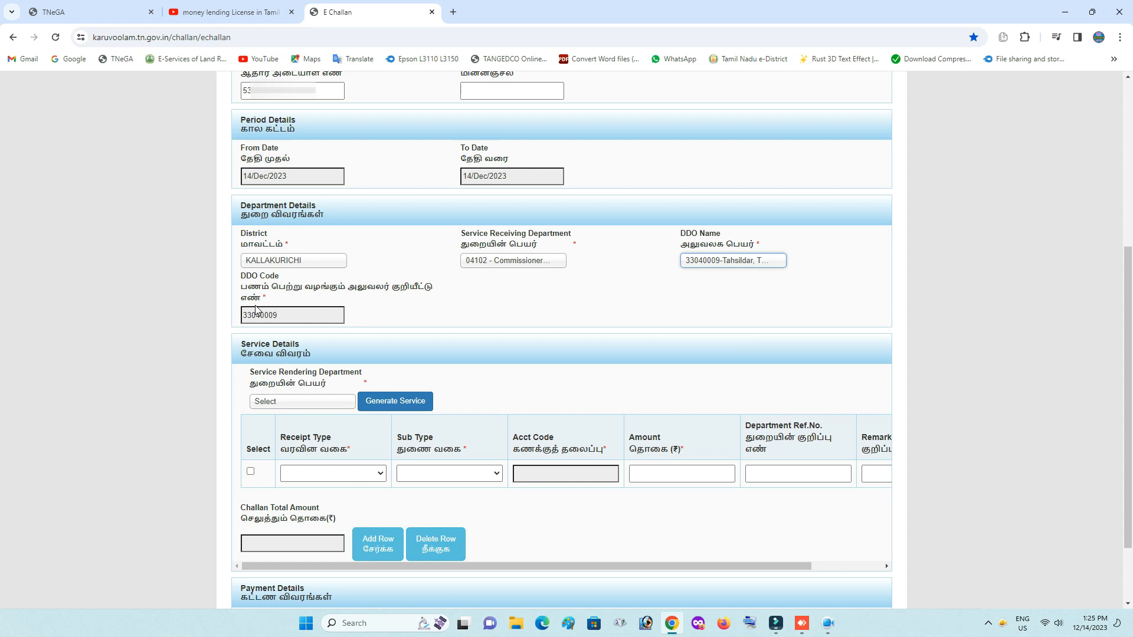
Set service rendering department 04102 and mark the first generated service row.
{"action": "scroll", "coordinate": [407, 319], "scroll_direction": "down", "scroll_amount": 1}
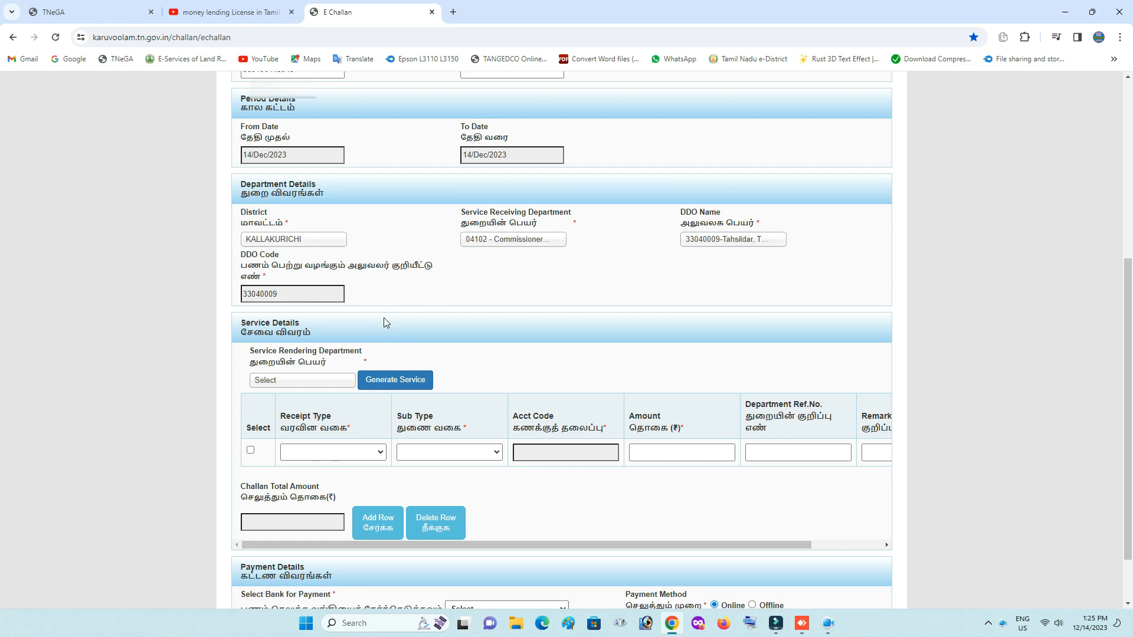
{"action": "scroll", "coordinate": [838, 316], "scroll_direction": "down", "scroll_amount": 1}
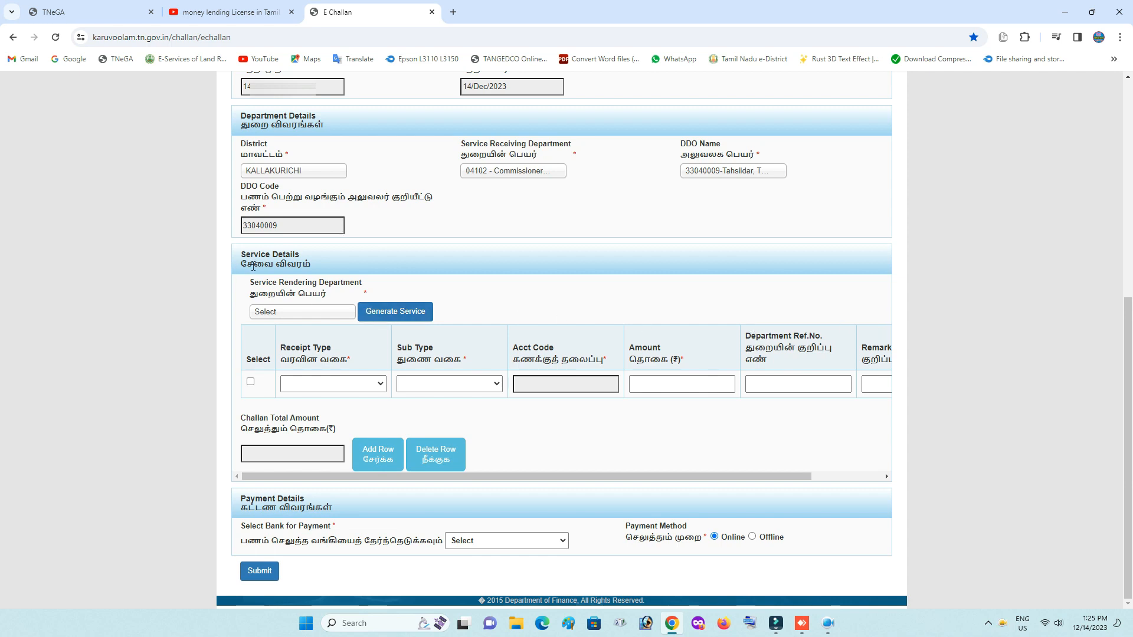
{"action": "left_click", "coordinate": [301, 312]}
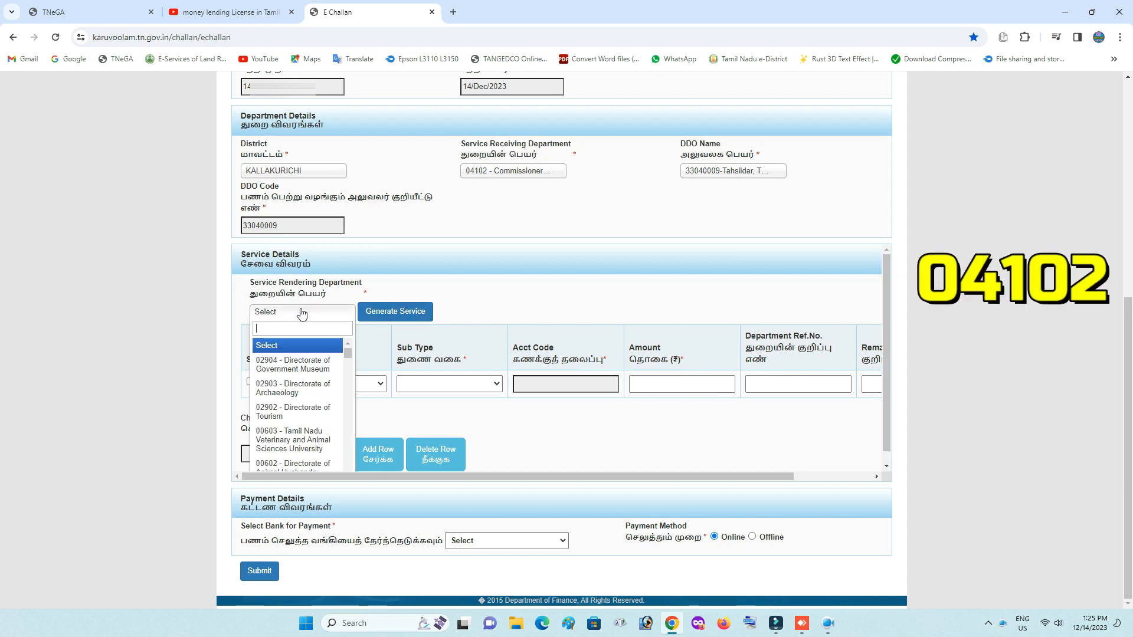
{"action": "type", "text": "04102"}
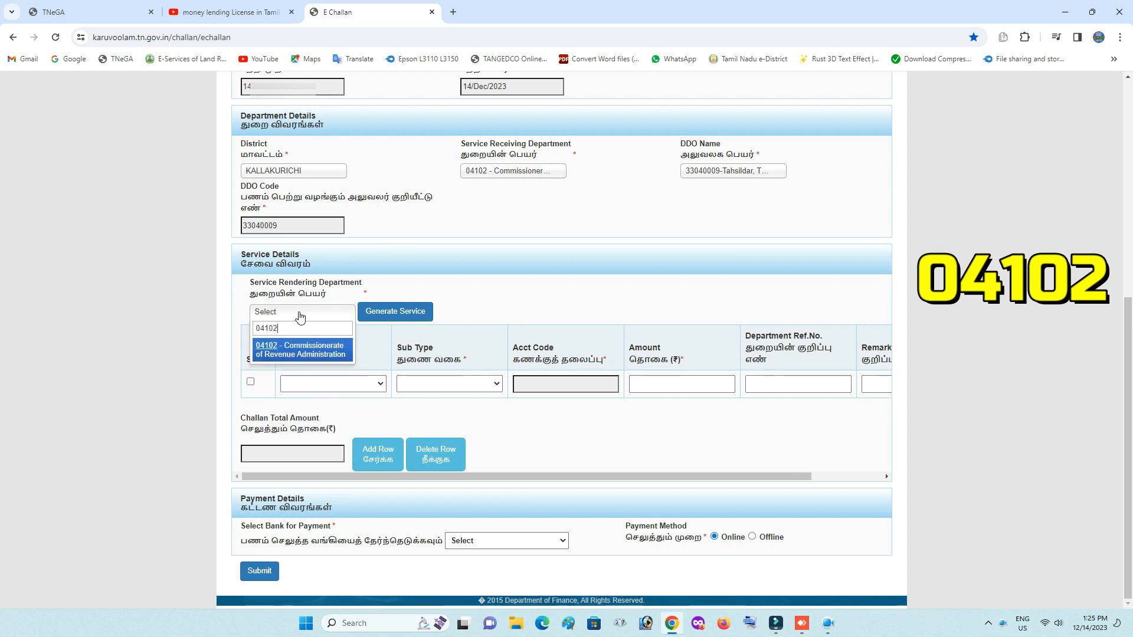
{"action": "left_click", "coordinate": [304, 349]}
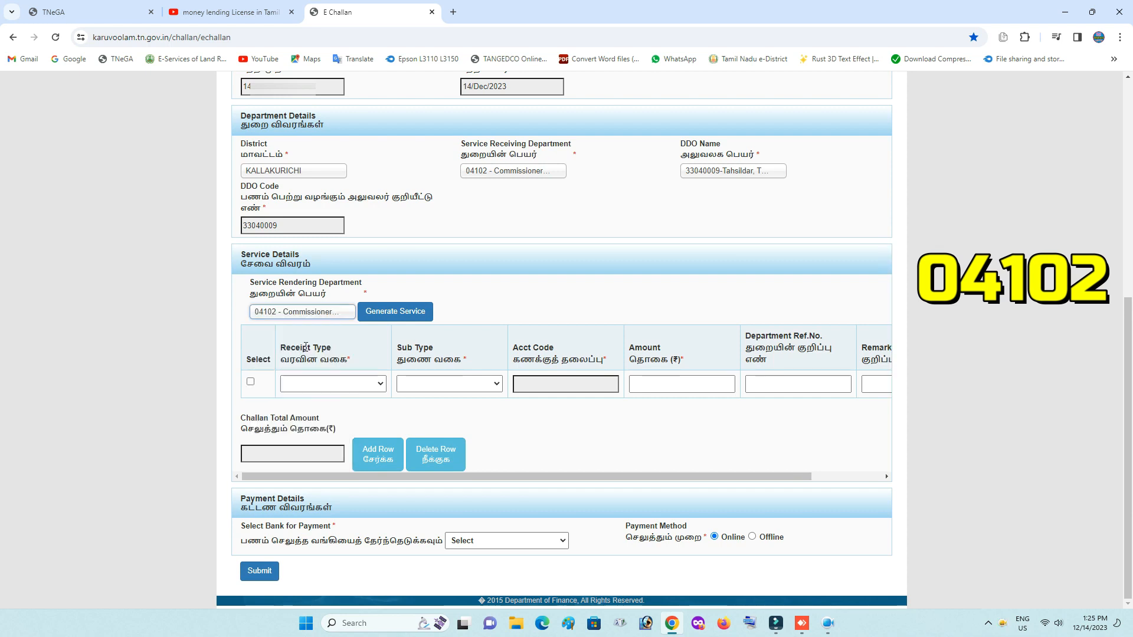
{"action": "left_click", "coordinate": [409, 314]}
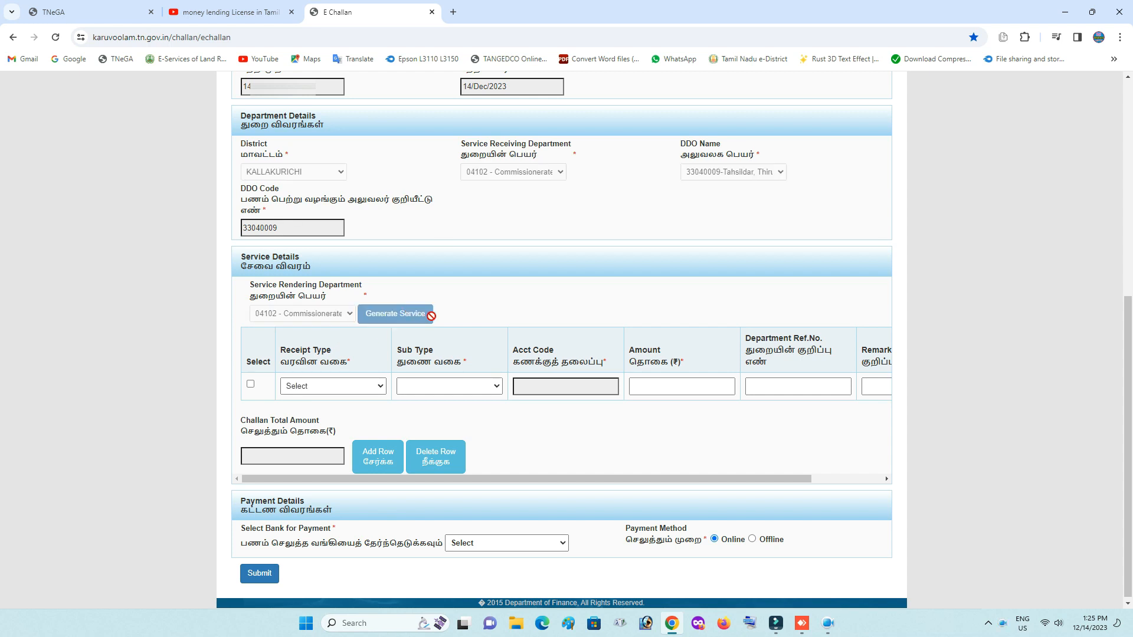
{"action": "left_click", "coordinate": [251, 384]}
Set receipt type Licence / Renewal Fees, sub type Administration of Pawn Brokers Act, 1943.
{"action": "left_click", "coordinate": [334, 387]}
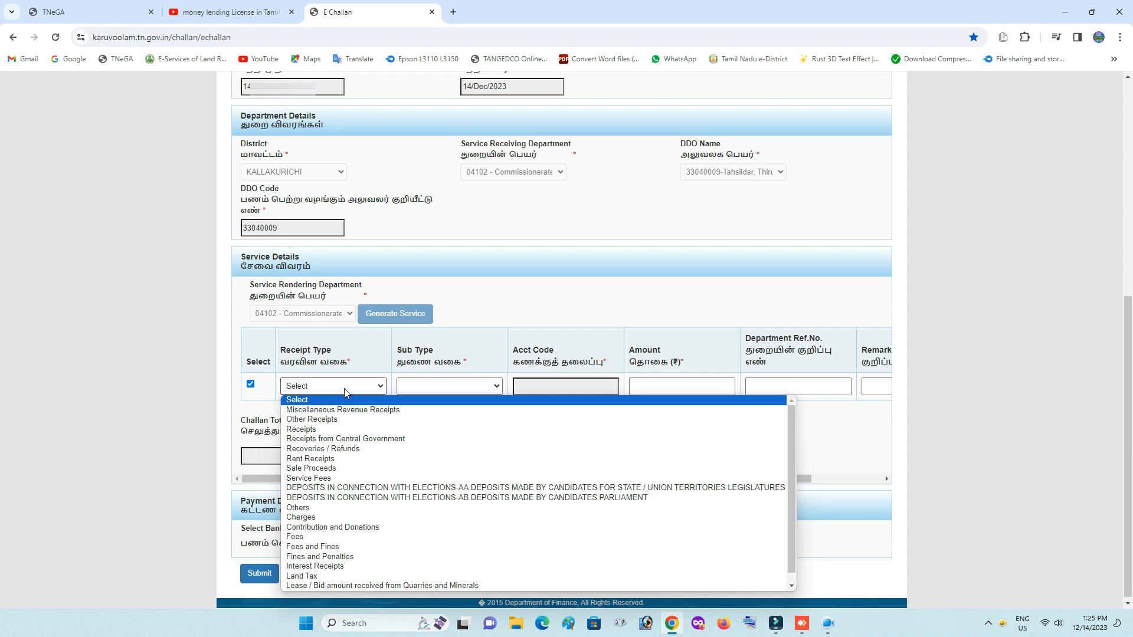
{"action": "scroll", "coordinate": [366, 458], "scroll_direction": "down", "scroll_amount": 1}
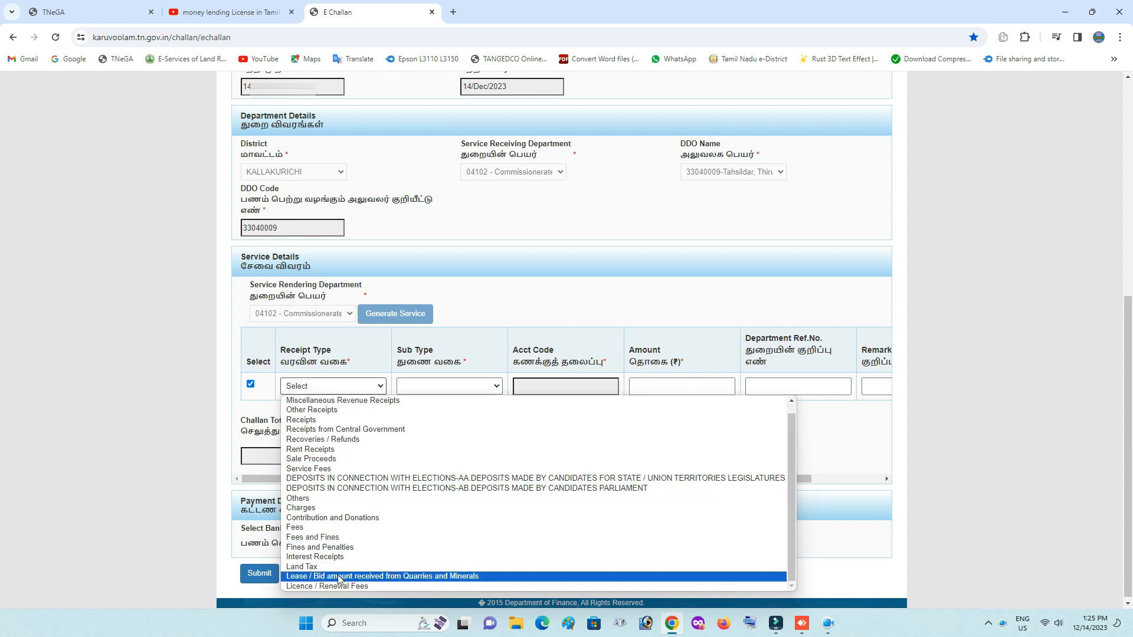
{"action": "left_click", "coordinate": [353, 586]}
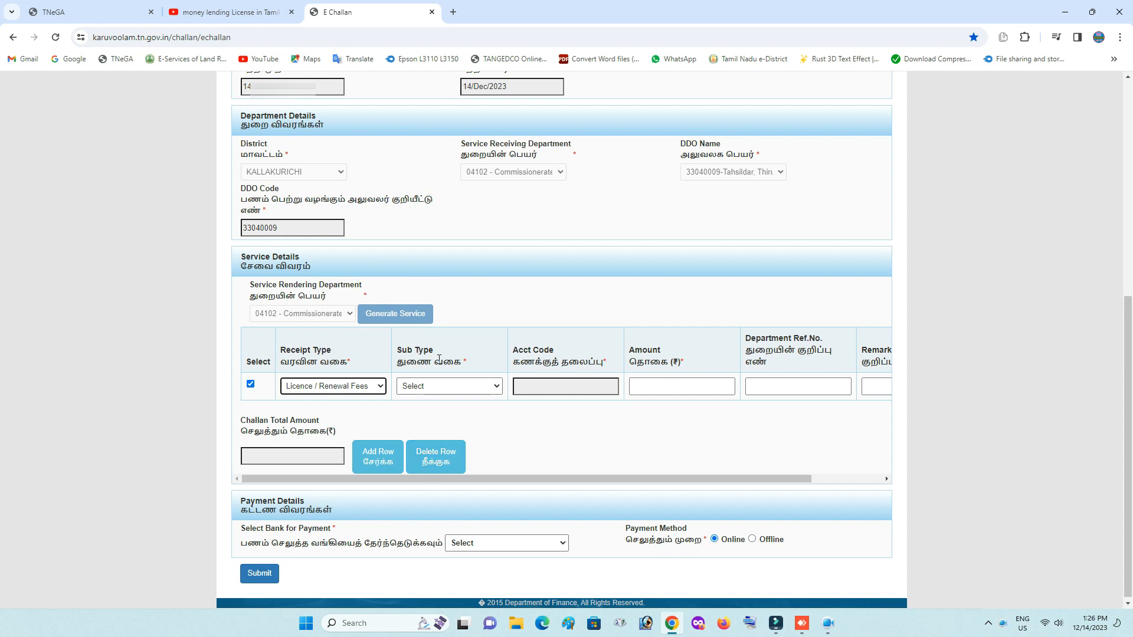
{"action": "left_click", "coordinate": [441, 384]}
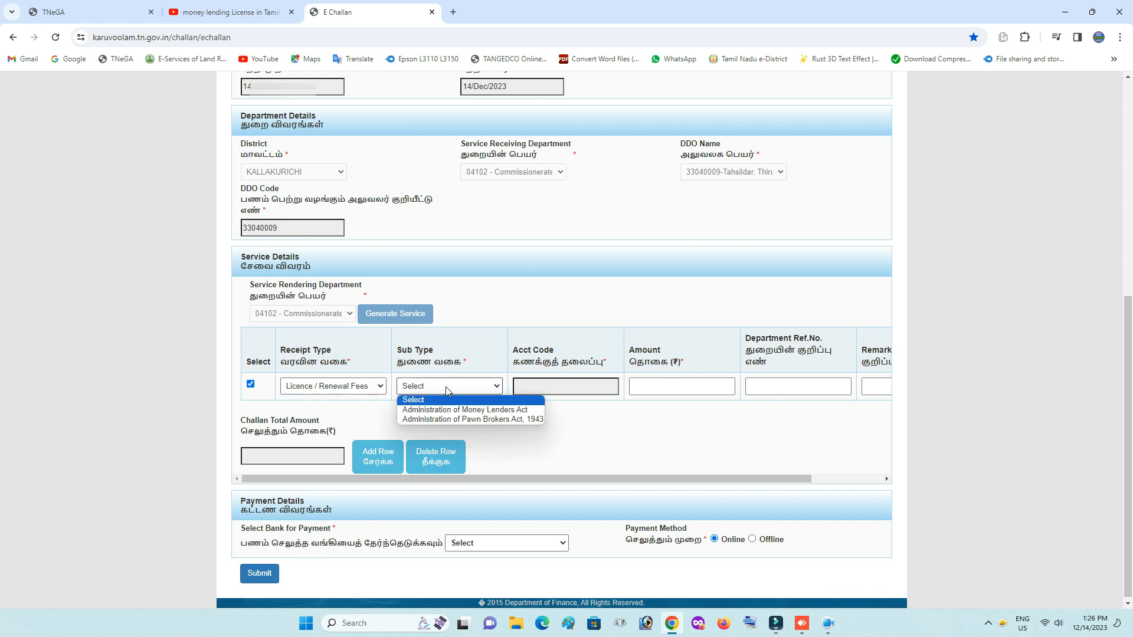
{"action": "left_click", "coordinate": [517, 420]}
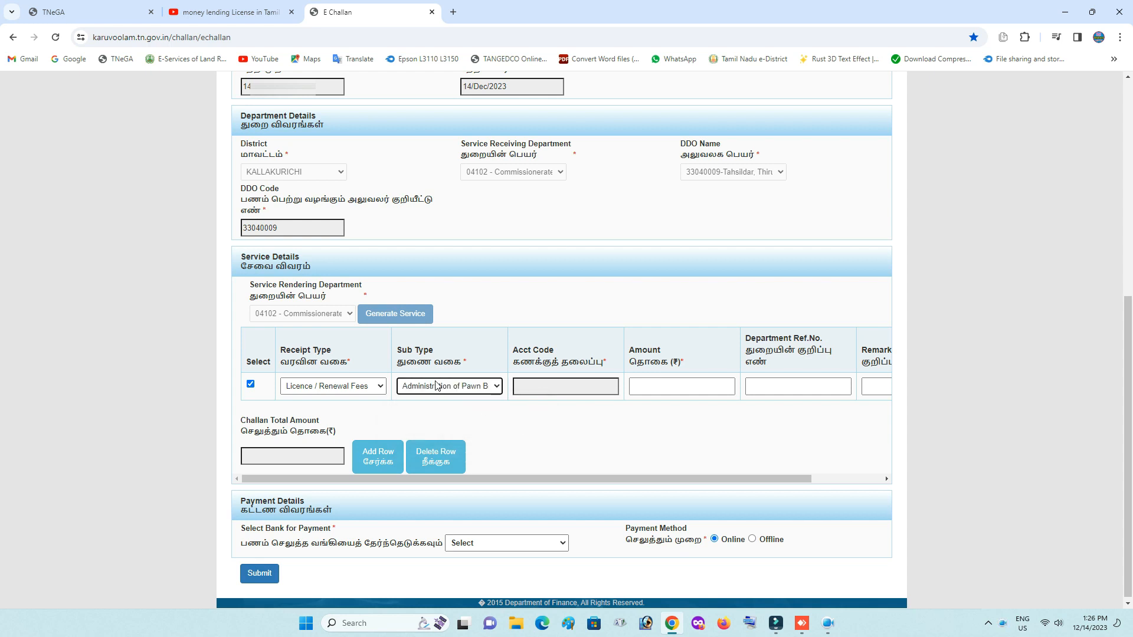
{"action": "left_click", "coordinate": [88, 12]}
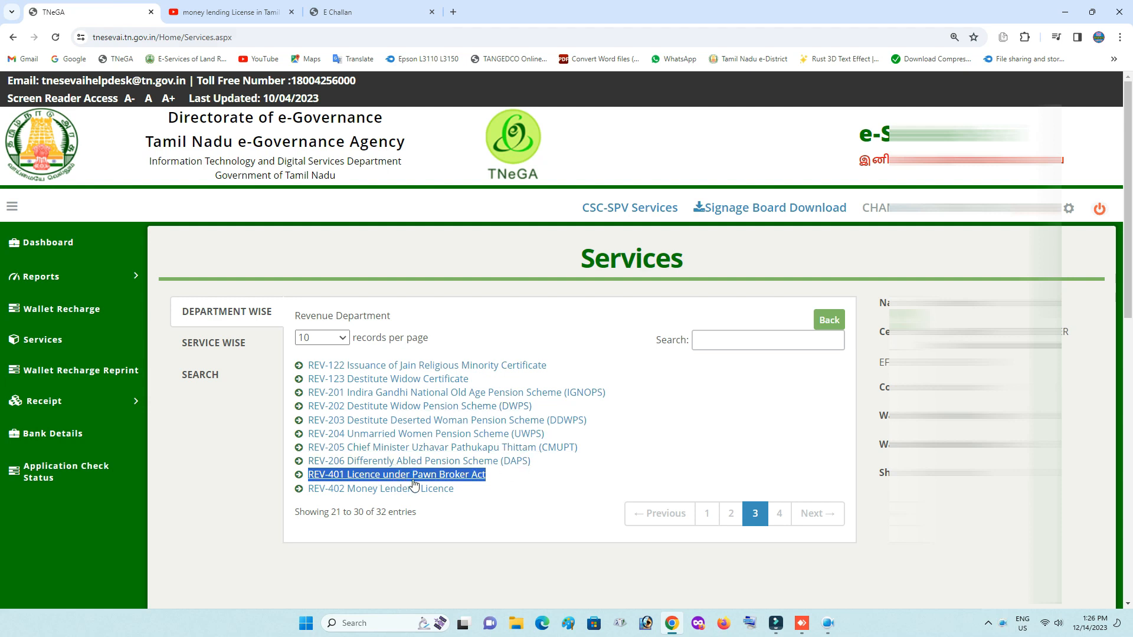
Select the 'REV-401 Licence under Pawn Broker Act' text, then return to the challan's Amount field.
{"action": "left_click", "coordinate": [510, 488]}
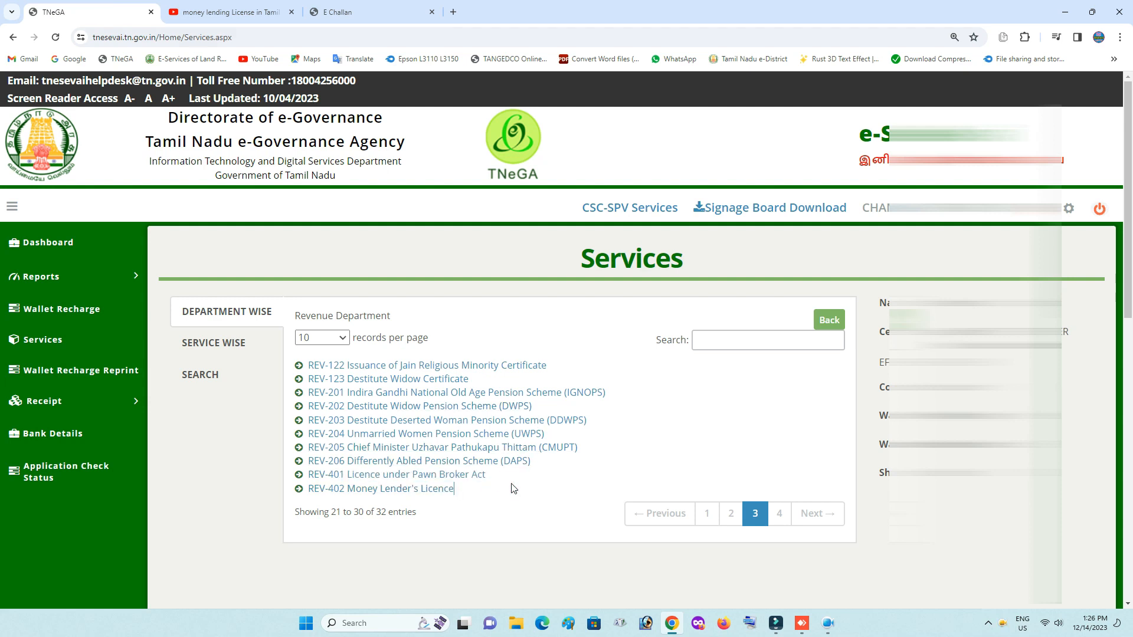
{"action": "left_click_drag", "start_coordinate": [487, 476], "coordinate": [311, 471]}
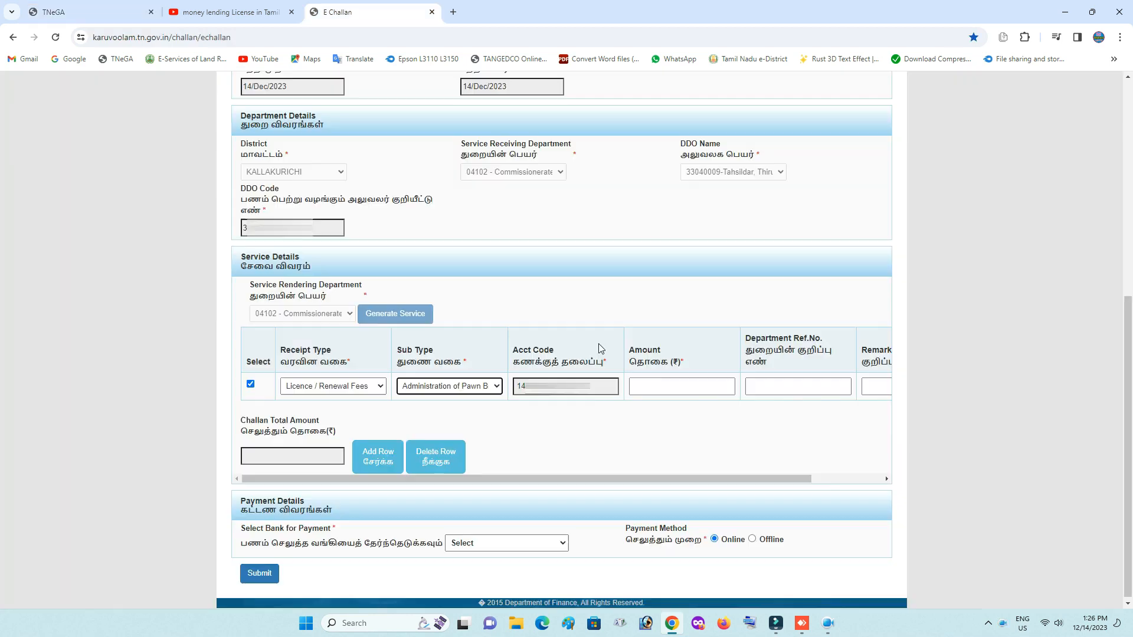
{"action": "left_click", "coordinate": [658, 385]}
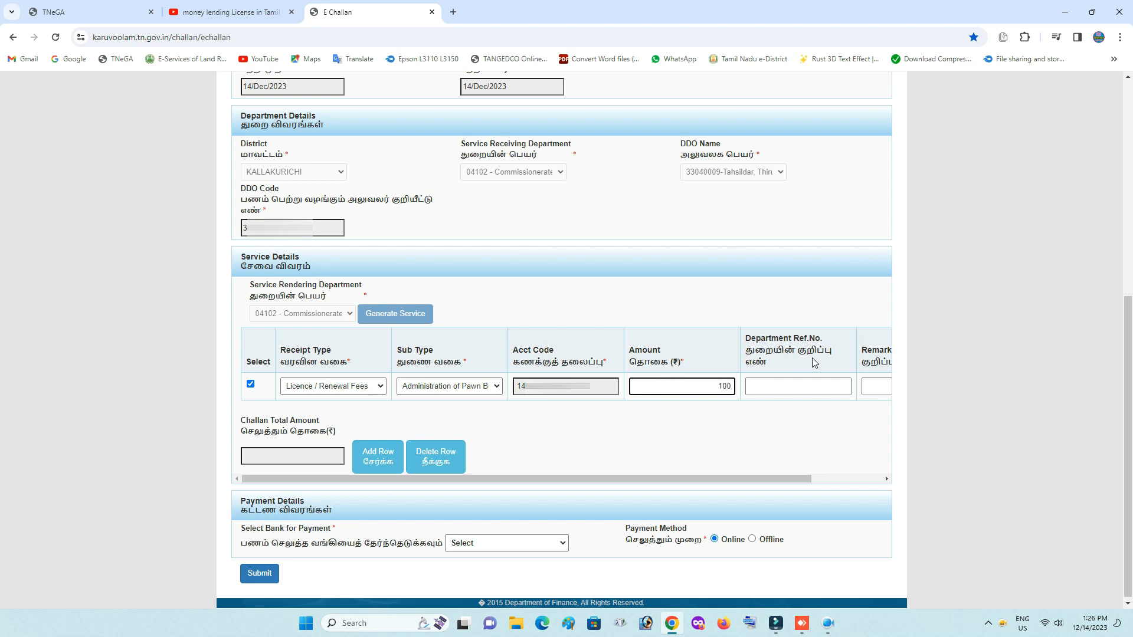
Paste 'REV-401 Licence under Pawn Broker Act' into the fee row's Department Ref.No.
{"action": "left_click", "coordinate": [763, 384]}
{"action": "key", "text": "ctrl+v"}
{"action": "left_click", "coordinate": [780, 414]}
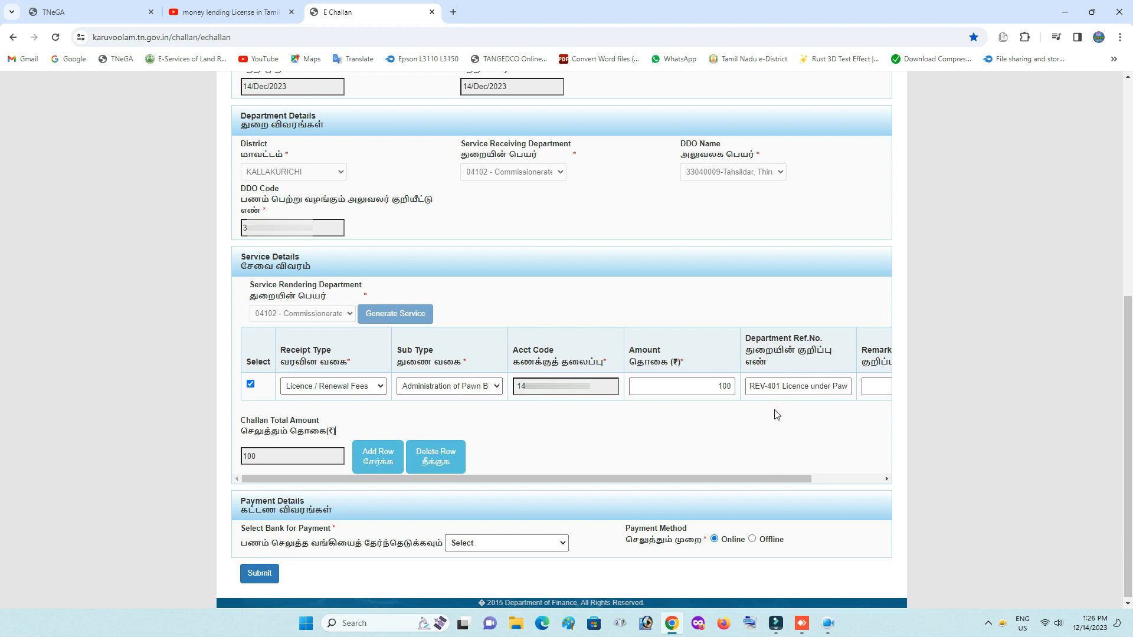
{"action": "left_click", "coordinate": [879, 392]}
{"action": "mouse_move", "coordinate": [788, 478]}
{"action": "left_mouse_down"}
{"action": "mouse_move", "coordinate": [838, 483]}
{"action": "mouse_move", "coordinate": [779, 487]}
{"action": "left_mouse_up"}
Add a second service row, then delete it and confirm, leaving one 100 rupee row.
{"action": "left_click", "coordinate": [375, 462]}
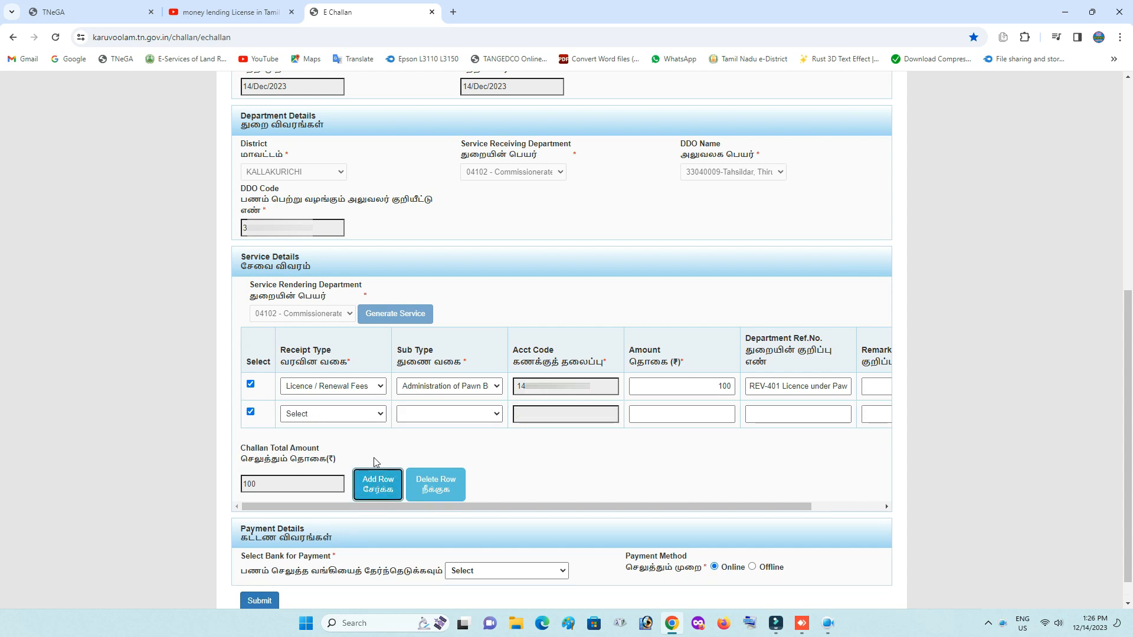
{"action": "left_click", "coordinate": [371, 417]}
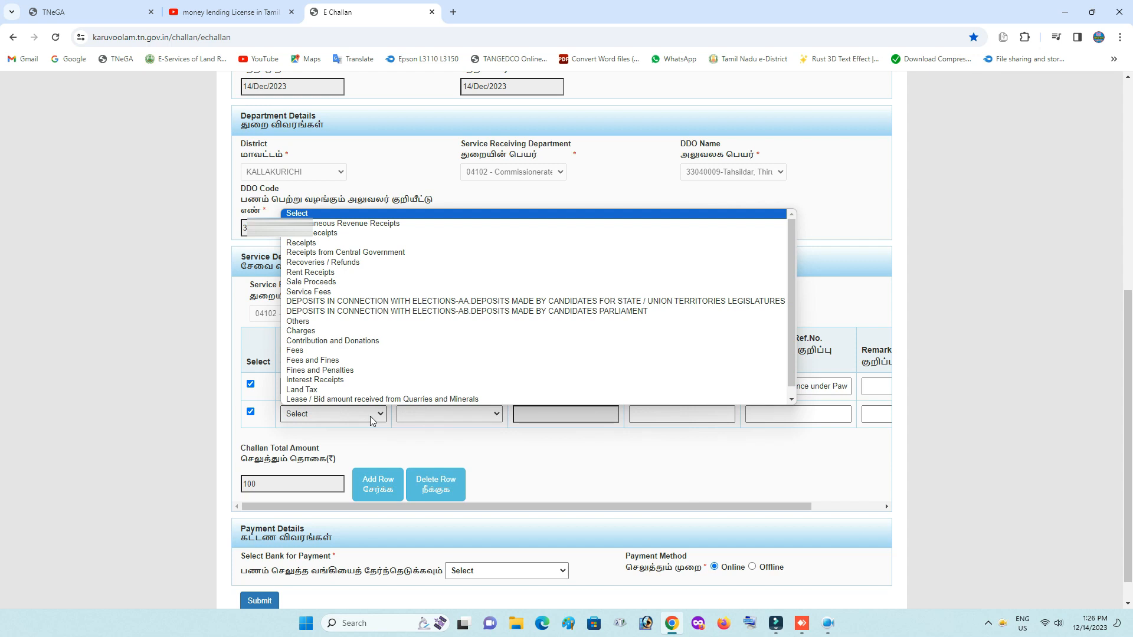
{"action": "left_click", "coordinate": [370, 416]}
{"action": "left_click", "coordinate": [436, 481]}
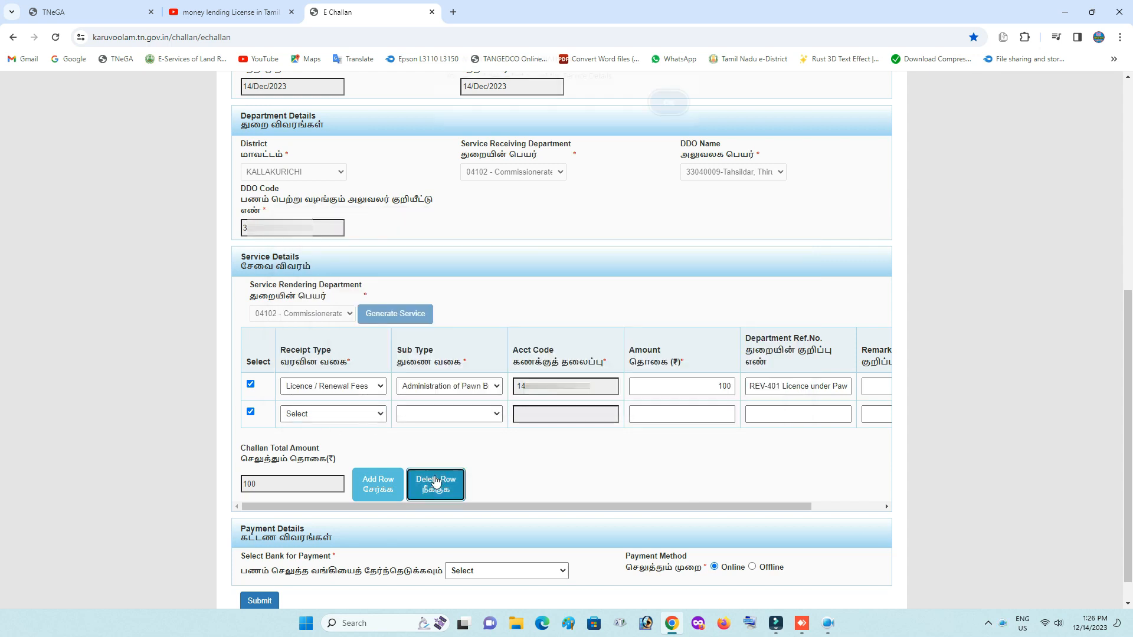
{"action": "left_click", "coordinate": [656, 118]}
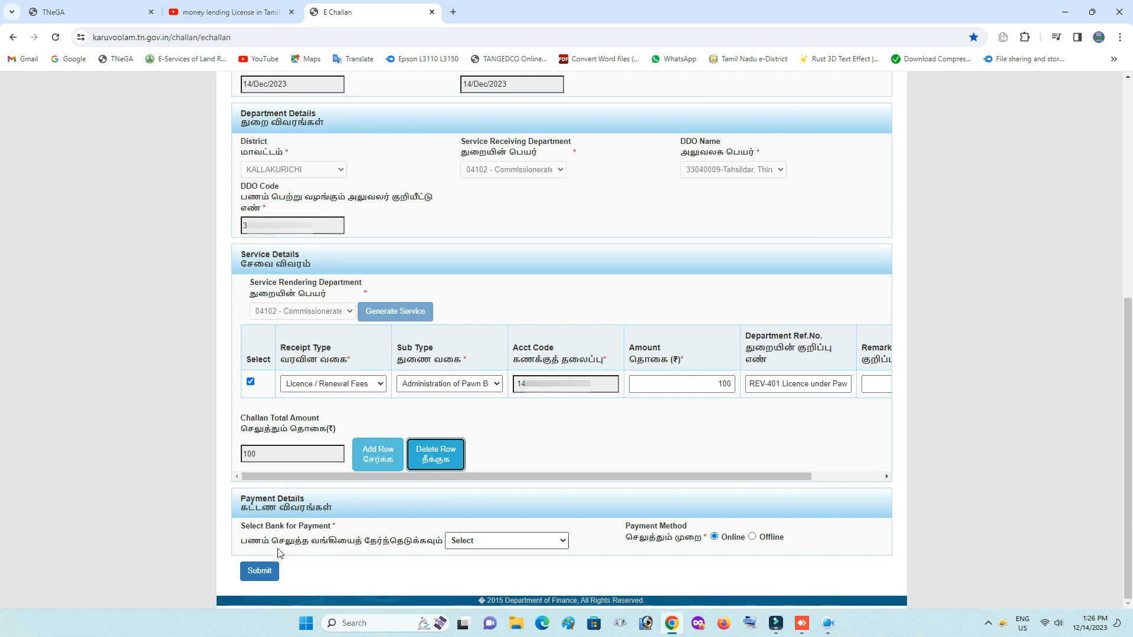
Try the offline payment method with Bank of Baroda as the paying bank.
{"action": "left_click", "coordinate": [752, 537]}
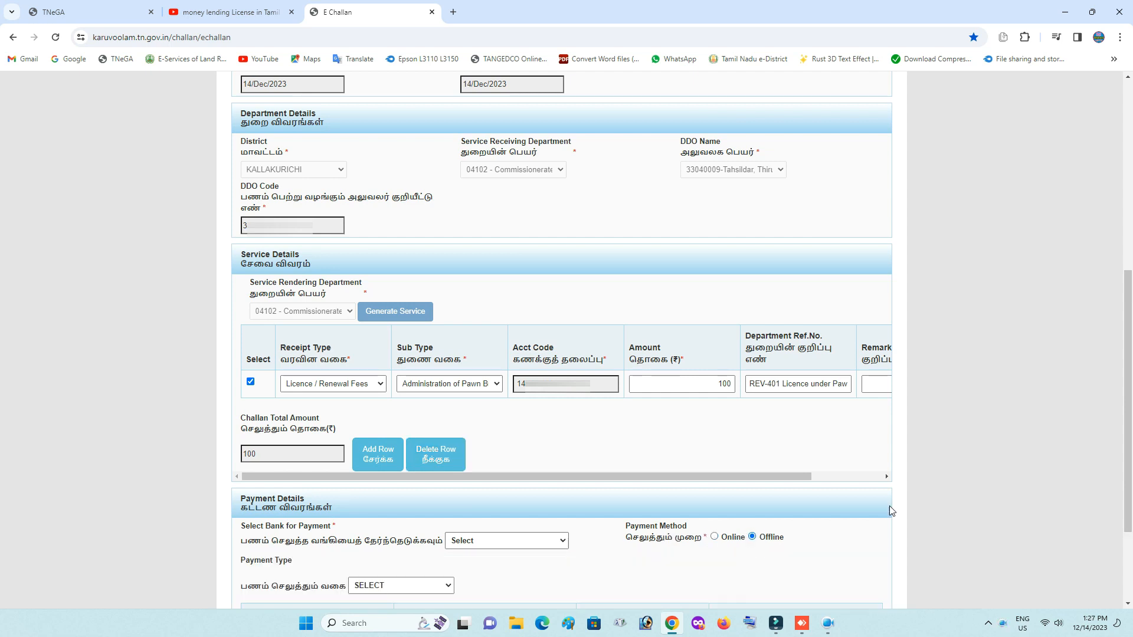
{"action": "scroll", "coordinate": [937, 479], "scroll_direction": "down", "scroll_amount": 3}
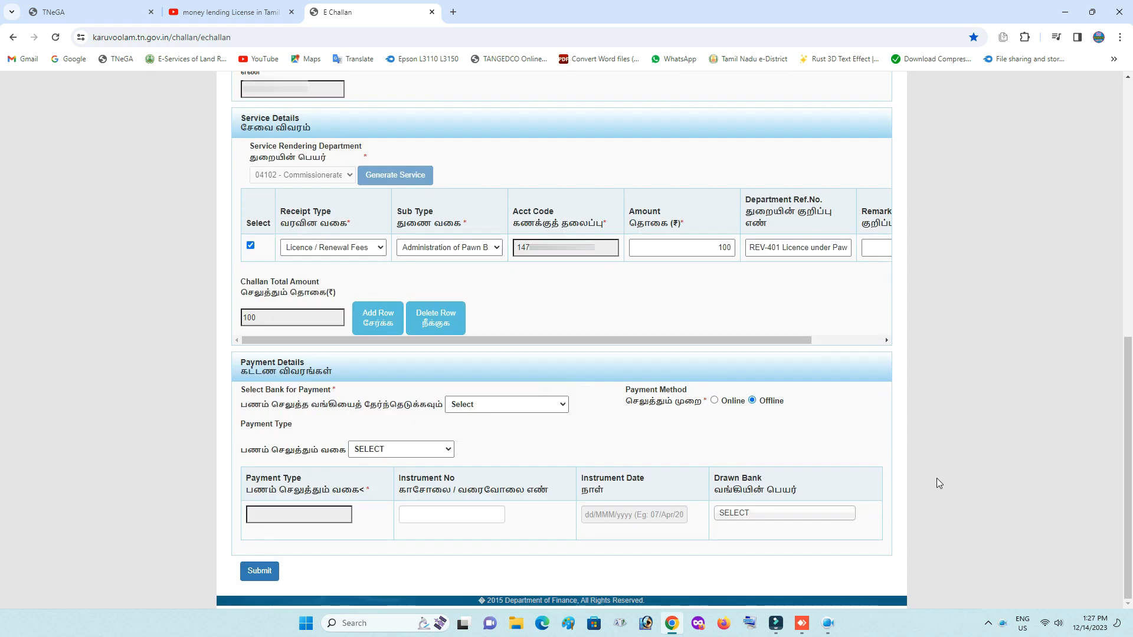
{"action": "left_click", "coordinate": [495, 410]}
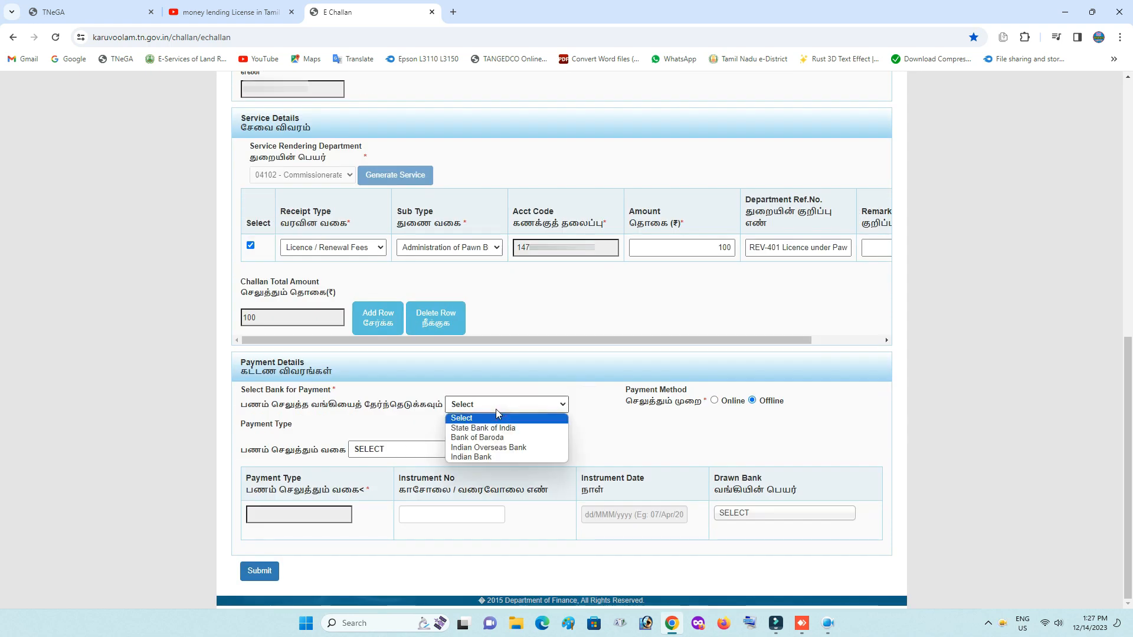
{"action": "left_click", "coordinate": [505, 437]}
{"action": "left_click", "coordinate": [448, 449]}
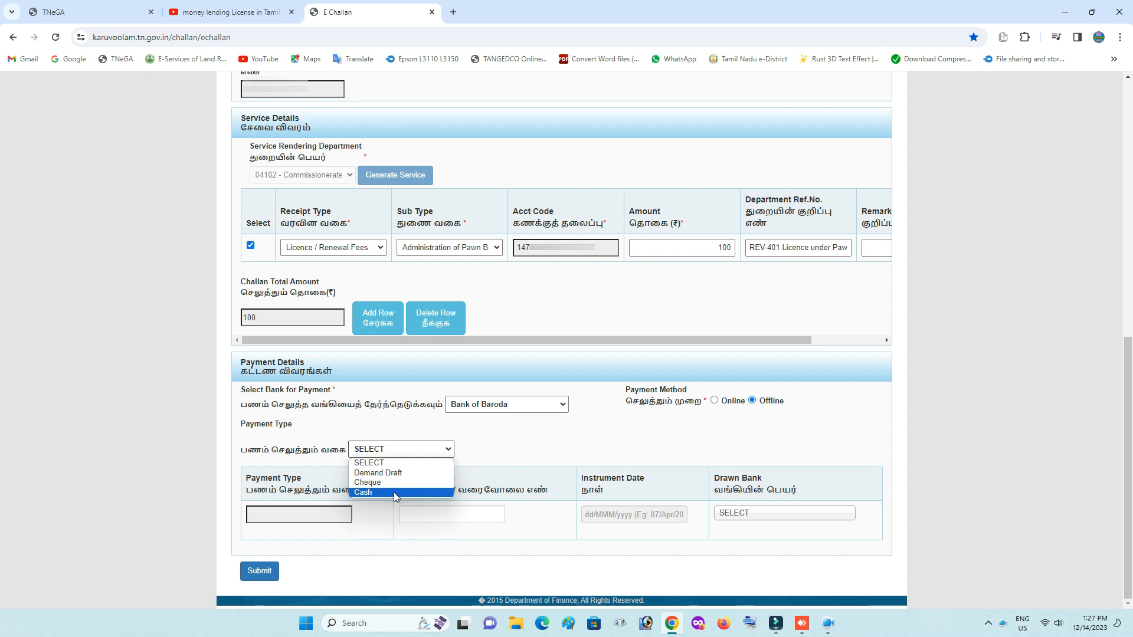
{"action": "left_click", "coordinate": [536, 448]}
Switch back to online payment, choose State Bank of India, and submit the challan.
{"action": "left_click", "coordinate": [714, 401]}
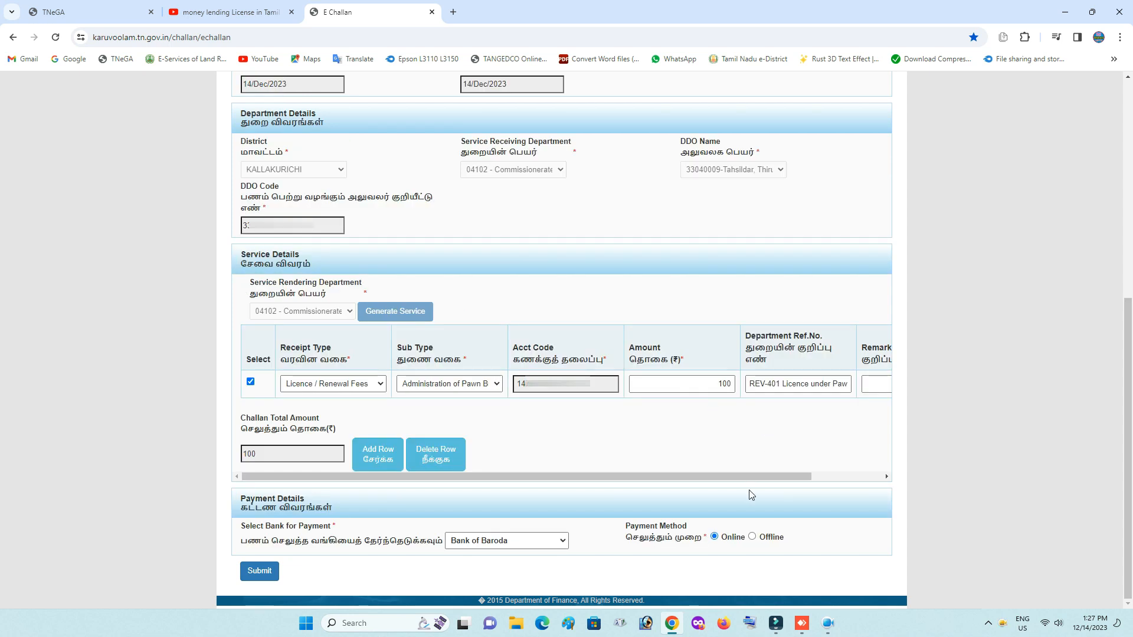
{"action": "left_click", "coordinate": [501, 543]}
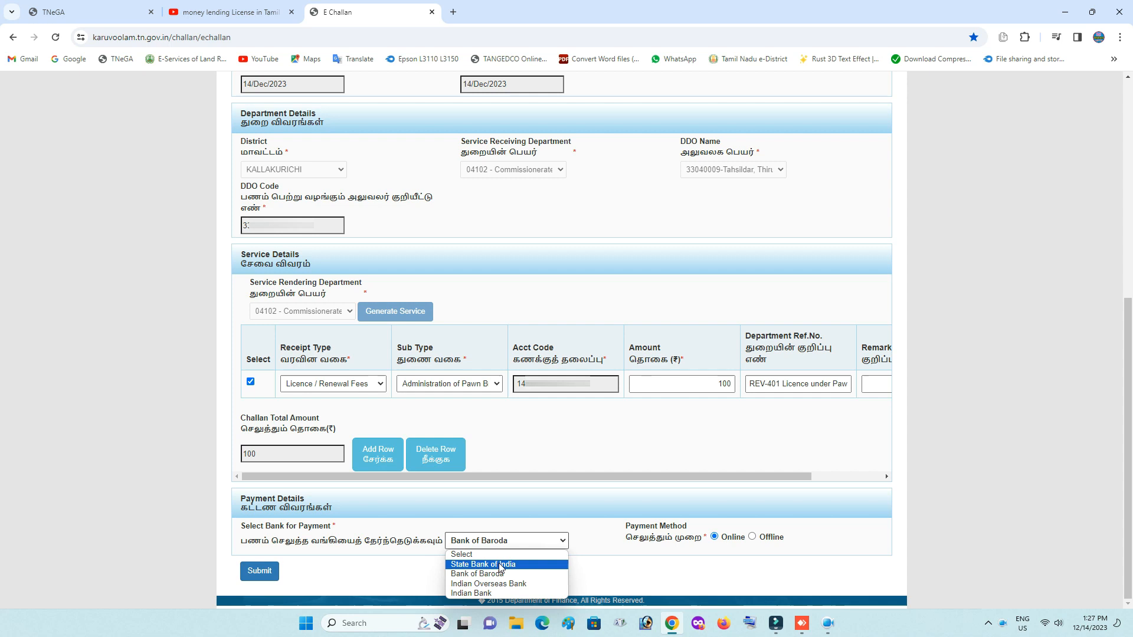
{"action": "left_click", "coordinate": [498, 565]}
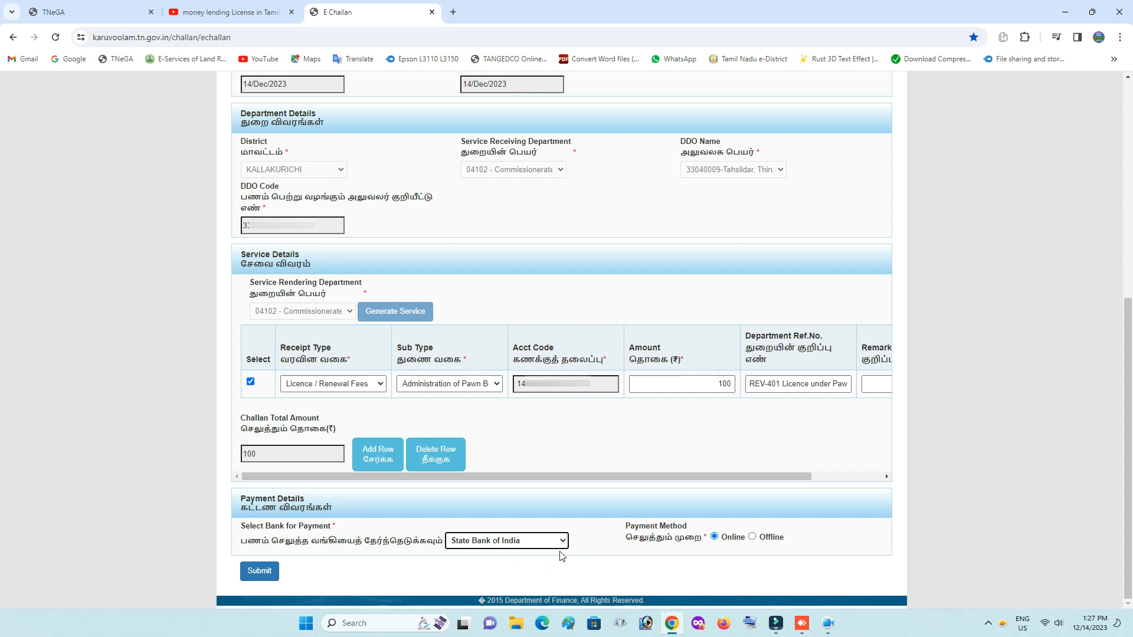
{"action": "left_click", "coordinate": [259, 572]}
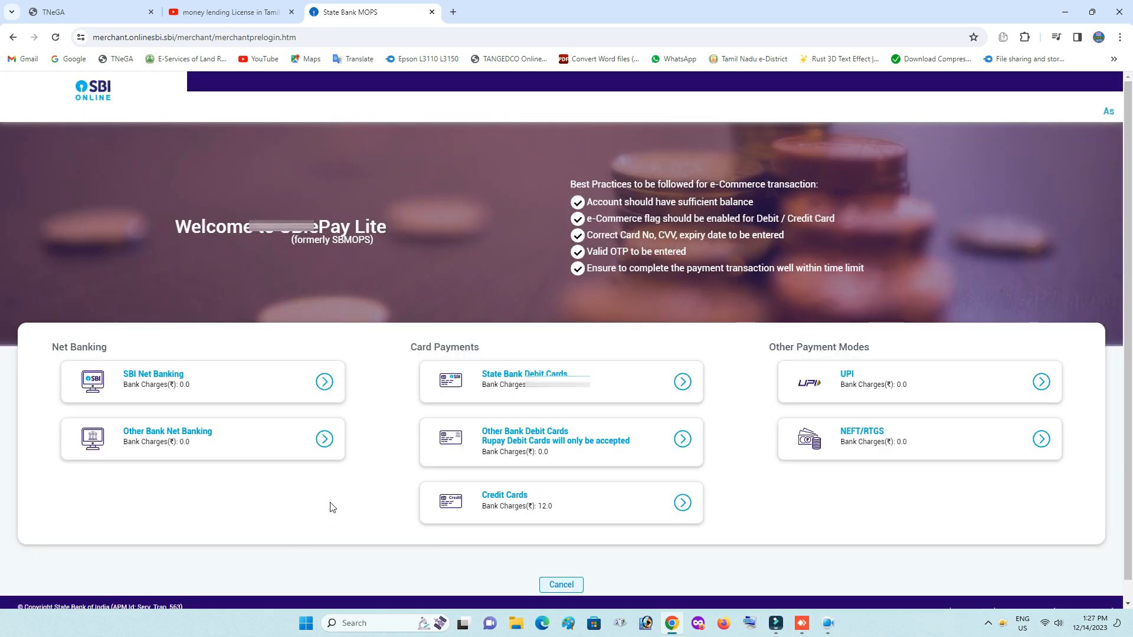
Choose SBI Net Banking as the ePay Lite payment mode for the challan fee.
{"action": "left_click", "coordinate": [324, 382]}
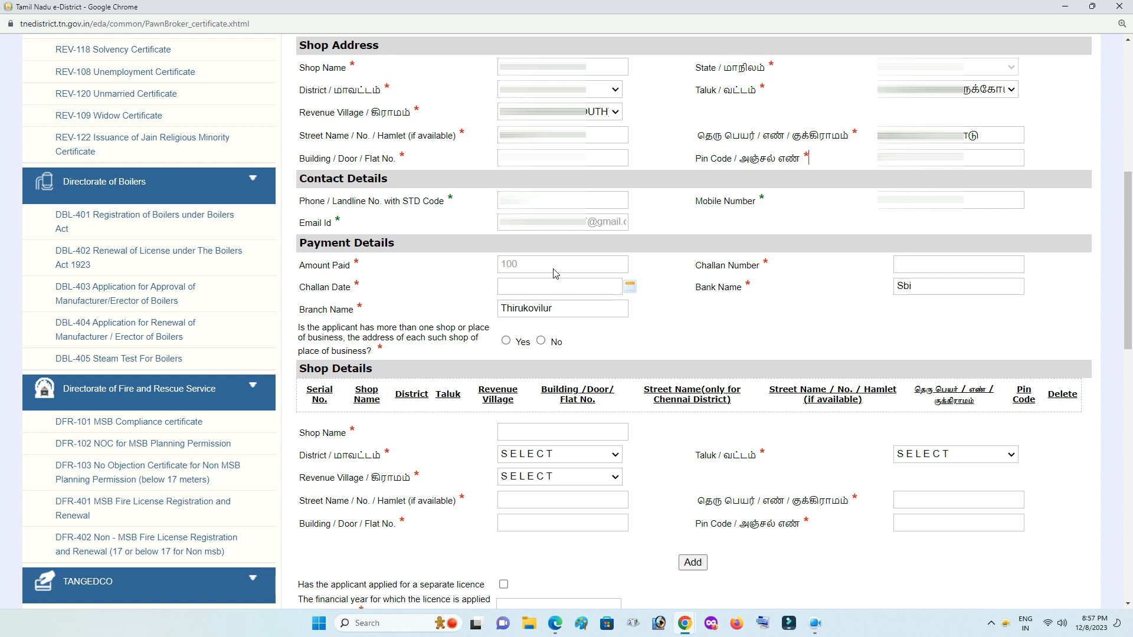
Enter the challan number and set the challan date to 03/01/2023.
{"action": "left_click", "coordinate": [910, 266]}
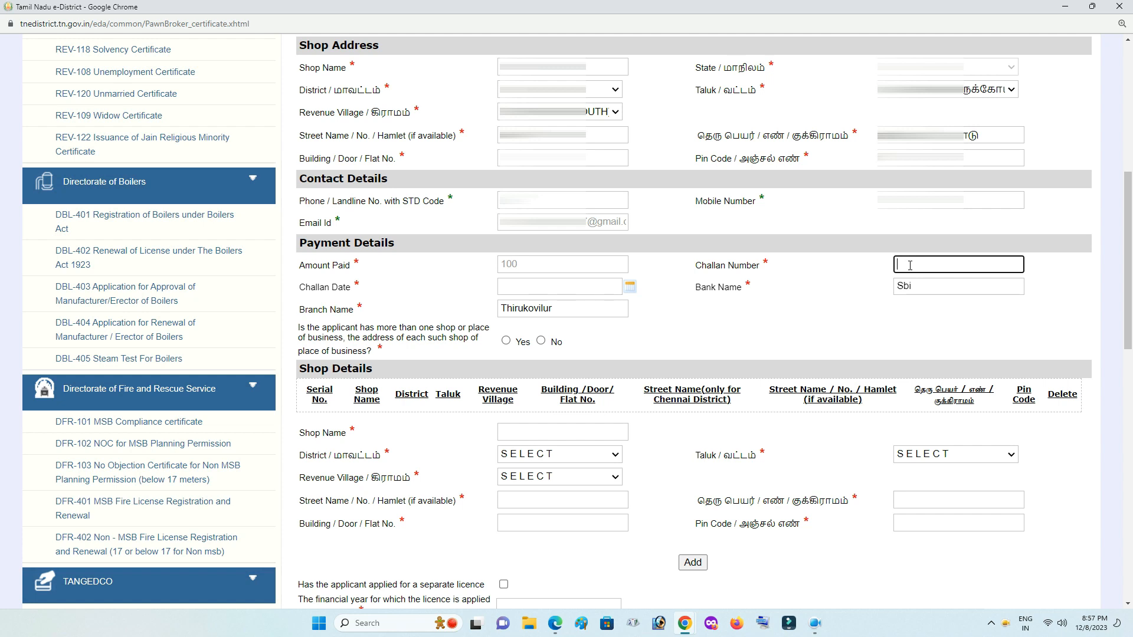
{"action": "left_click", "coordinate": [548, 285]}
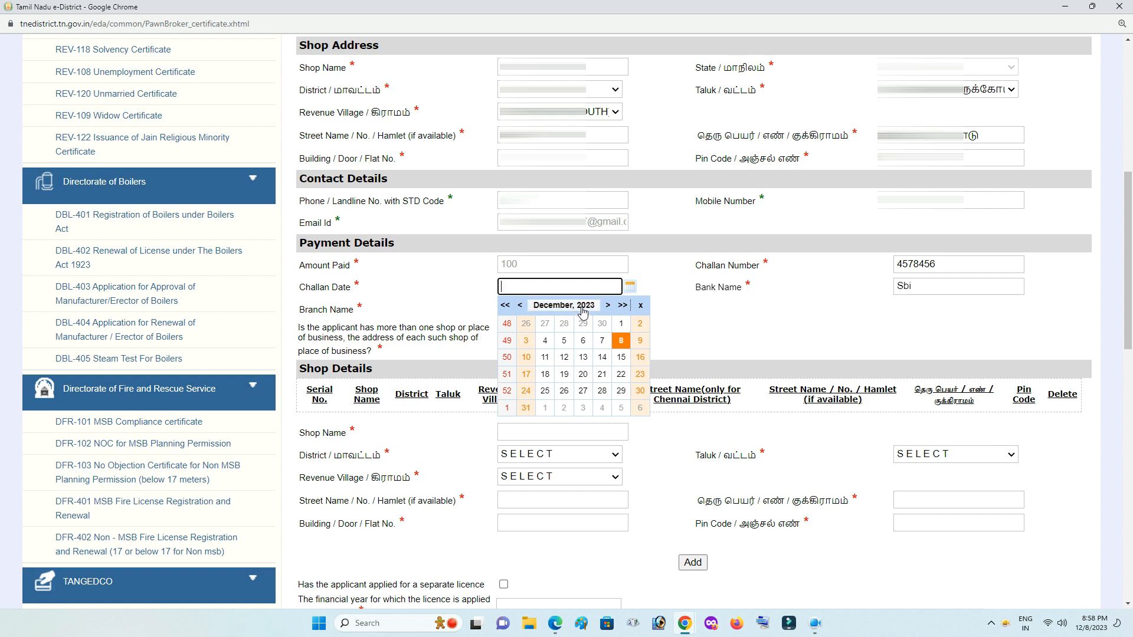
{"action": "left_click", "coordinate": [569, 306]}
{"action": "left_click", "coordinate": [535, 313]}
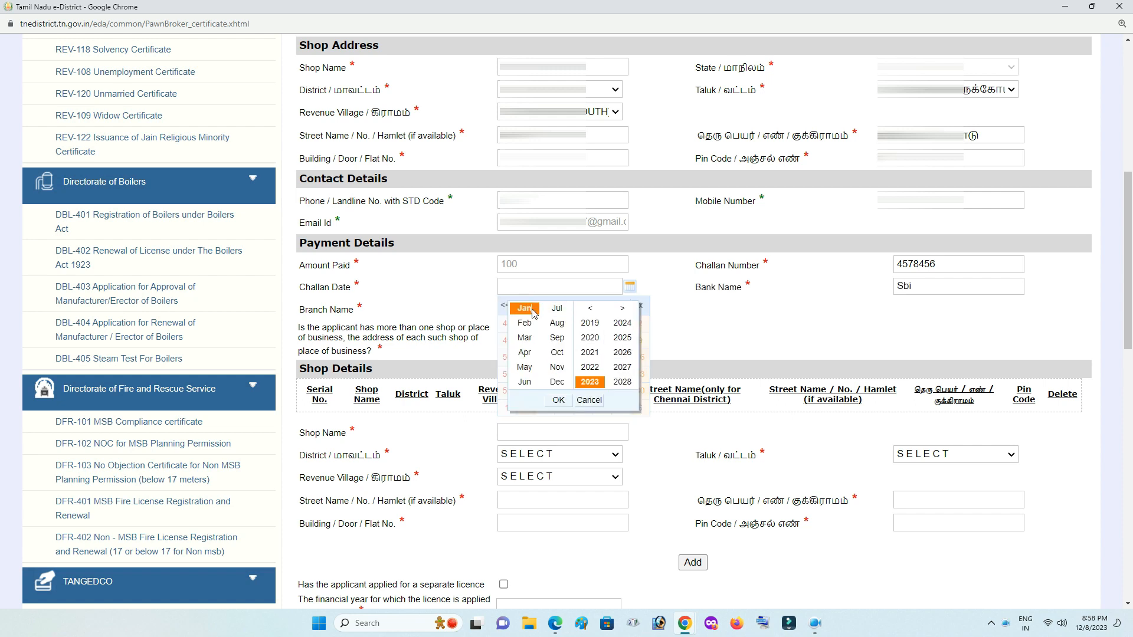
{"action": "left_click", "coordinate": [559, 400]}
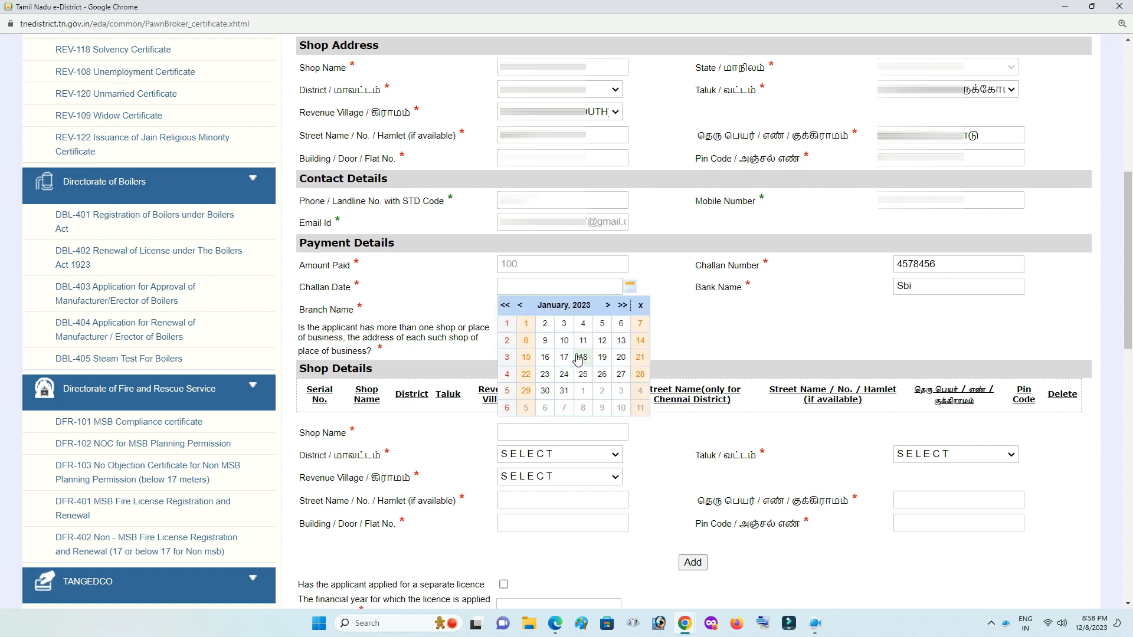
{"action": "left_click", "coordinate": [564, 324]}
Replace the bank name with SBI.
{"action": "left_click", "coordinate": [931, 288]}
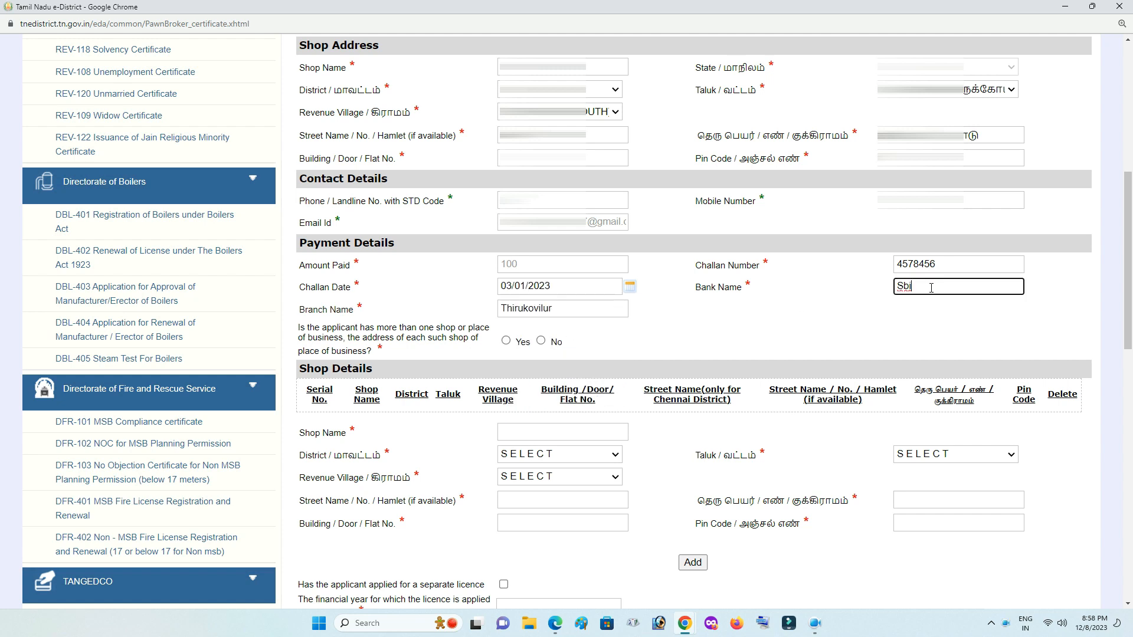
{"action": "key", "text": "BackSpace"}
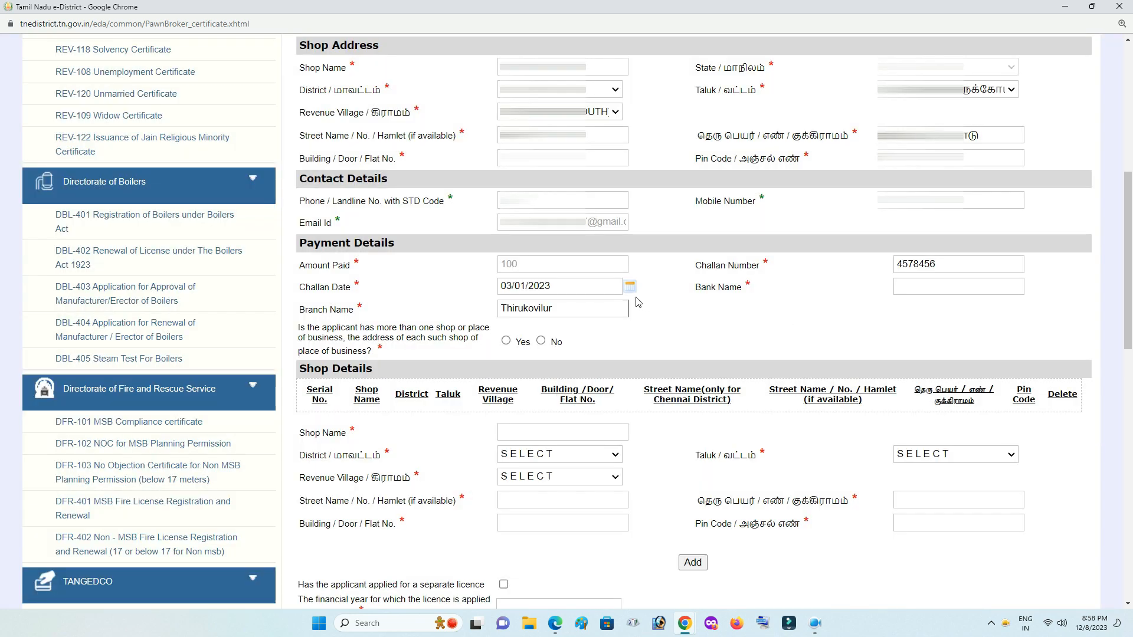
{"action": "left_click", "coordinate": [607, 287]}
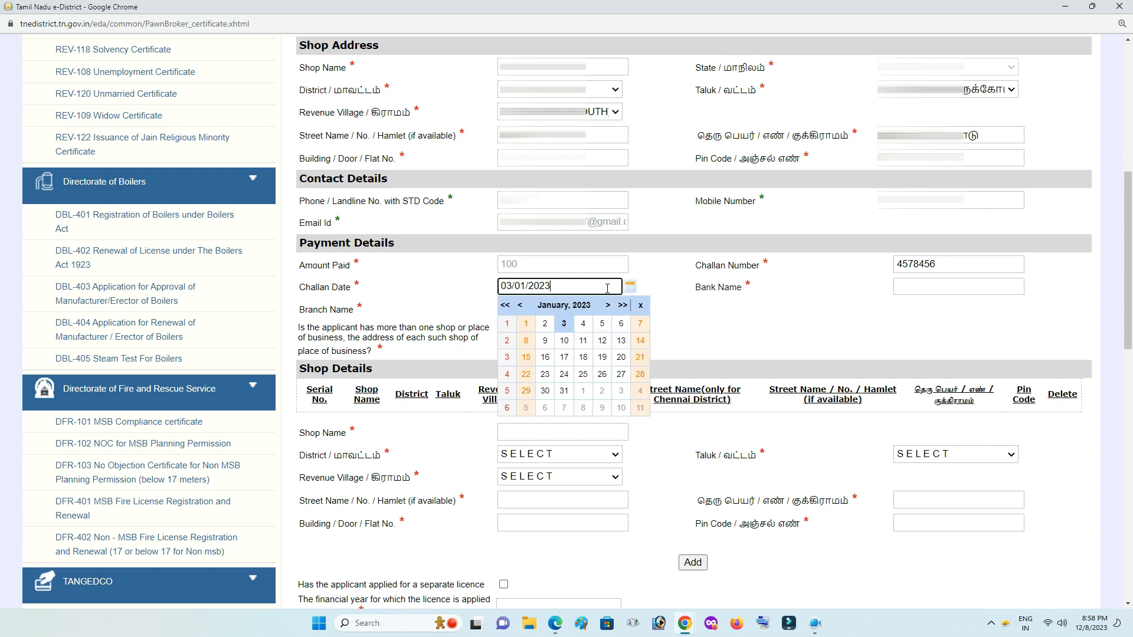
{"action": "left_click", "coordinate": [923, 287]}
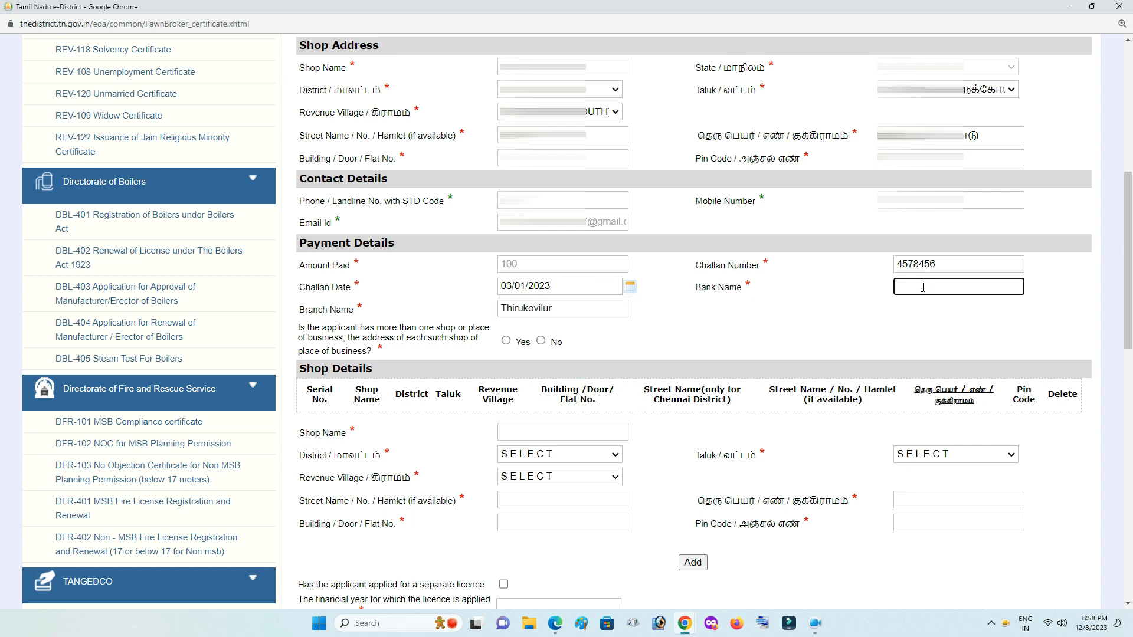
{"action": "type", "text": "SBI"}
{"action": "left_click", "coordinate": [922, 324]}
Replace the branch name with Thirukovilur.
{"action": "left_click_drag", "start_coordinate": [571, 306], "coordinate": [435, 314]}
{"action": "key", "text": "BackSpace"}
{"action": "left_click", "coordinate": [711, 321]}
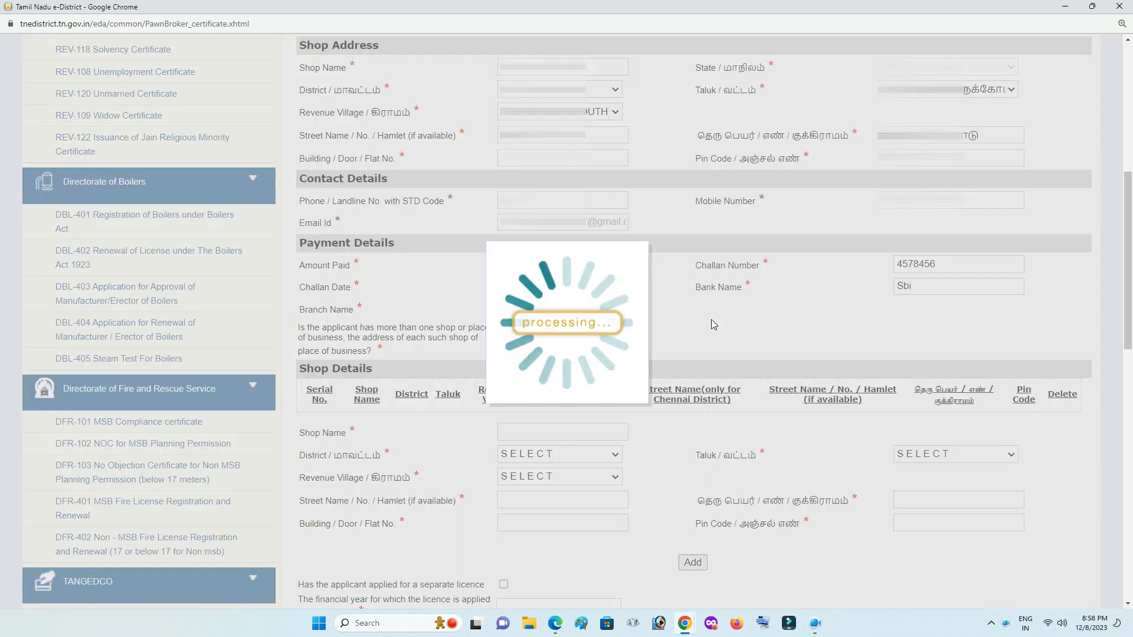
{"action": "left_click", "coordinate": [560, 311]}
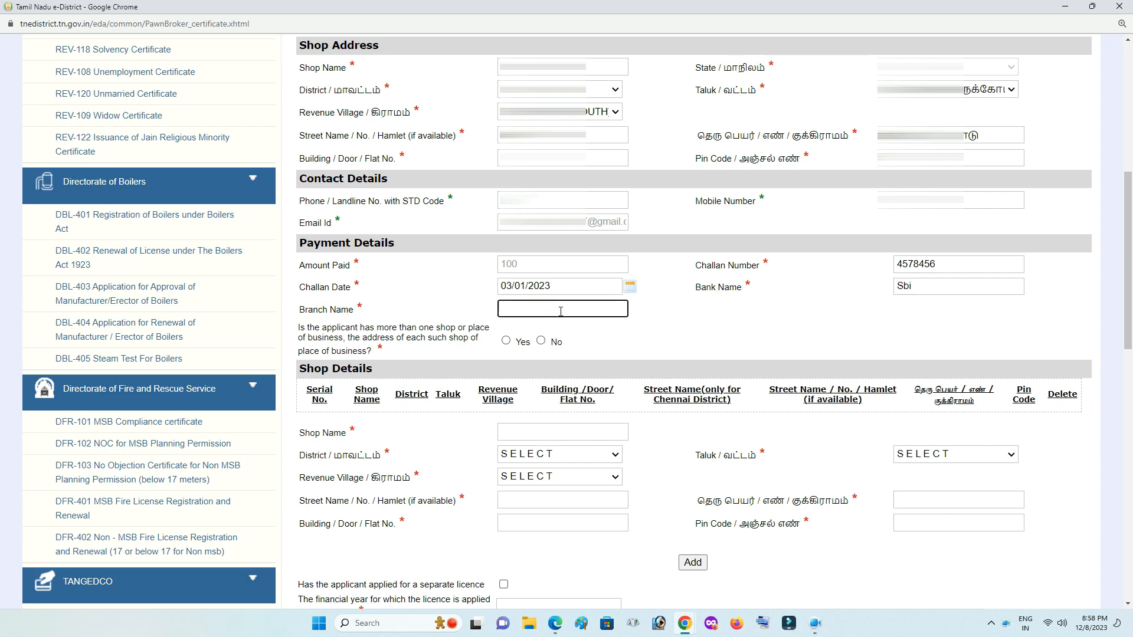
{"action": "type", "text": "Thirukovilur"}
{"action": "left_click", "coordinate": [689, 338]}
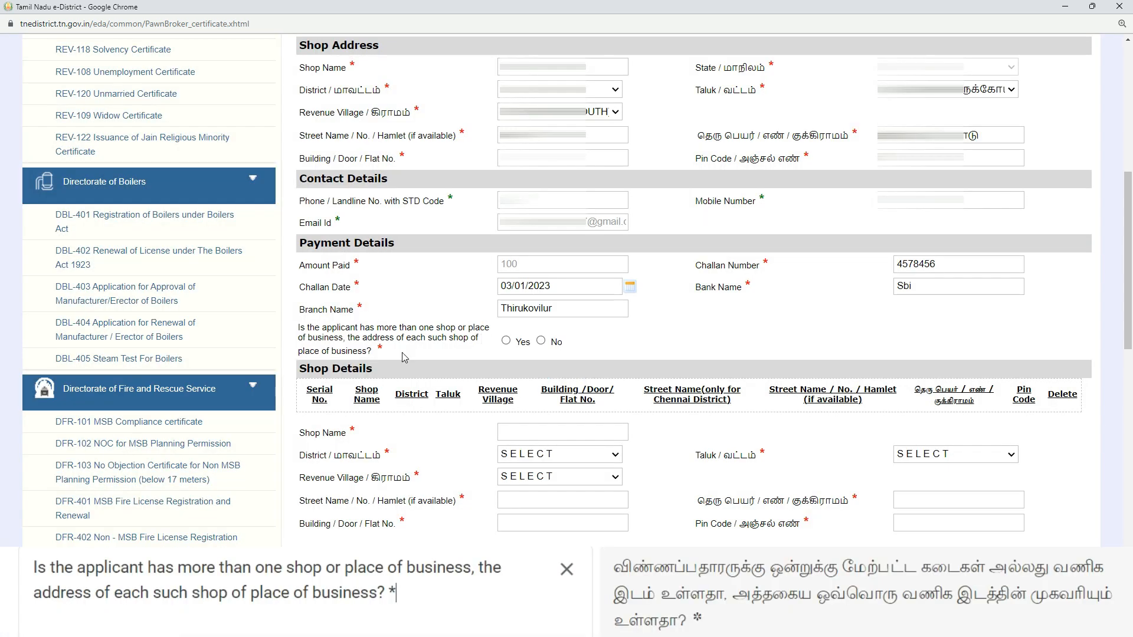
Answer No to having more than one shop and enter 2023-2024 as the licence financial year.
{"action": "left_click", "coordinate": [507, 340]}
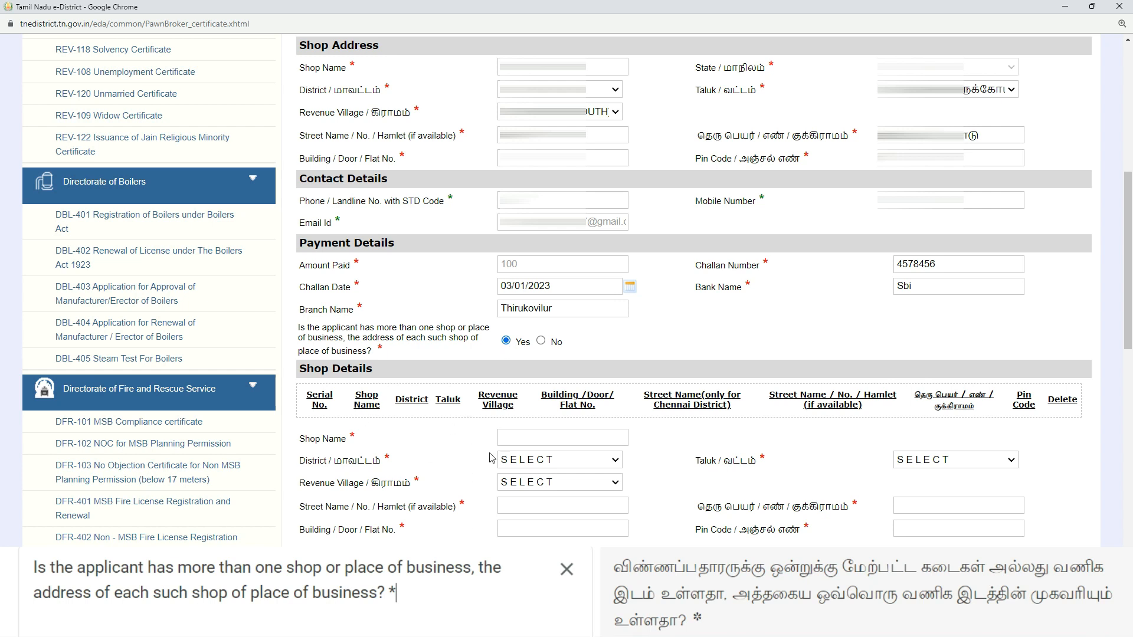
{"action": "left_click", "coordinate": [542, 342]}
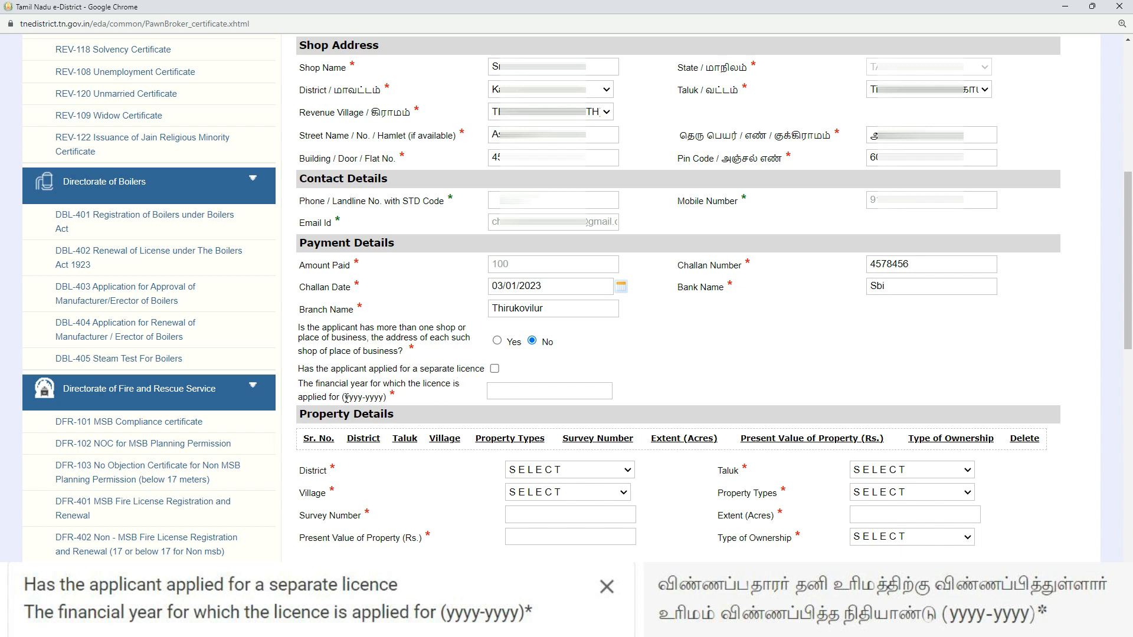
{"action": "left_click", "coordinate": [509, 394]}
{"action": "type", "text": "2023-202"}
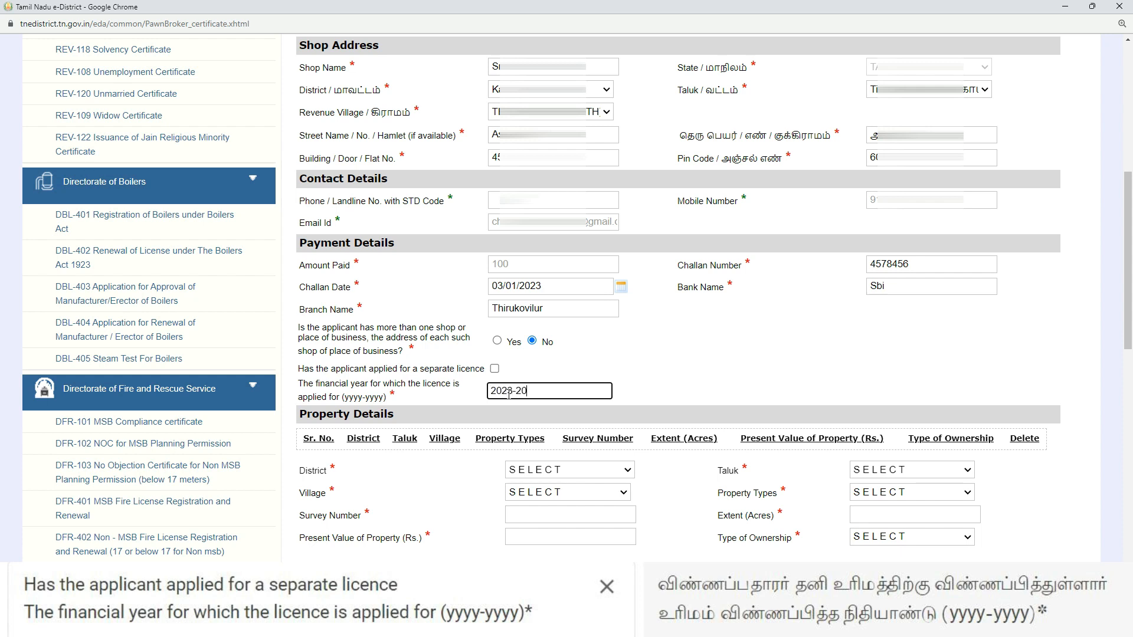
{"action": "left_click", "coordinate": [646, 381]}
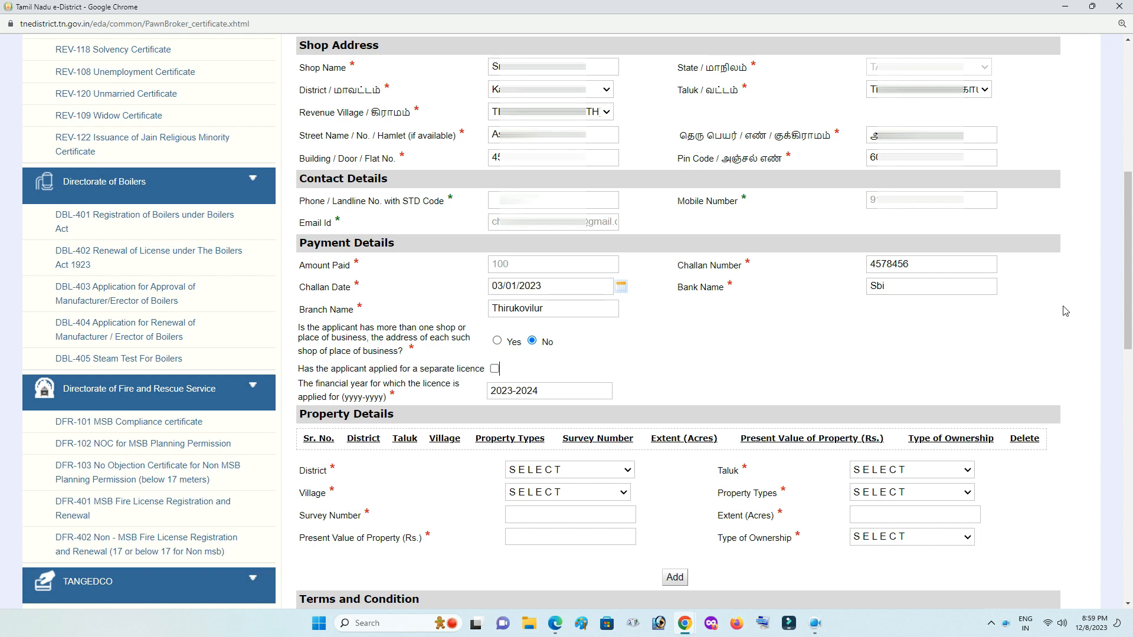
Choose Kallakurichi as the property district and Tirukkoilur as the taluk.
{"action": "scroll", "coordinate": [1057, 315], "scroll_direction": "down", "scroll_amount": 6}
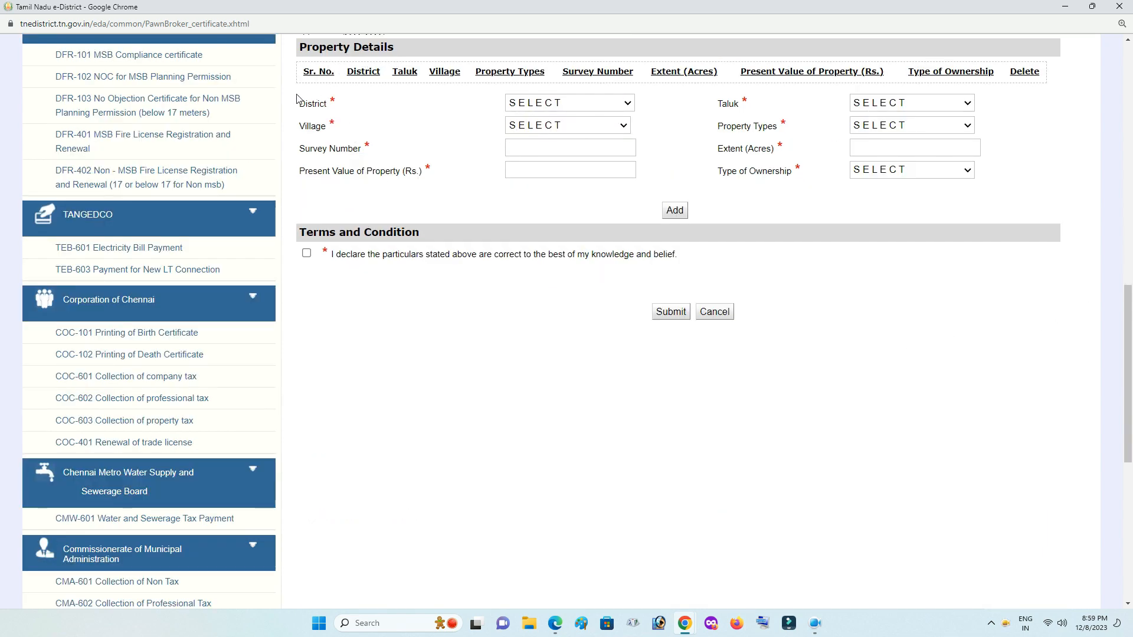
{"action": "left_click", "coordinate": [555, 106]}
{"action": "left_click", "coordinate": [553, 232]}
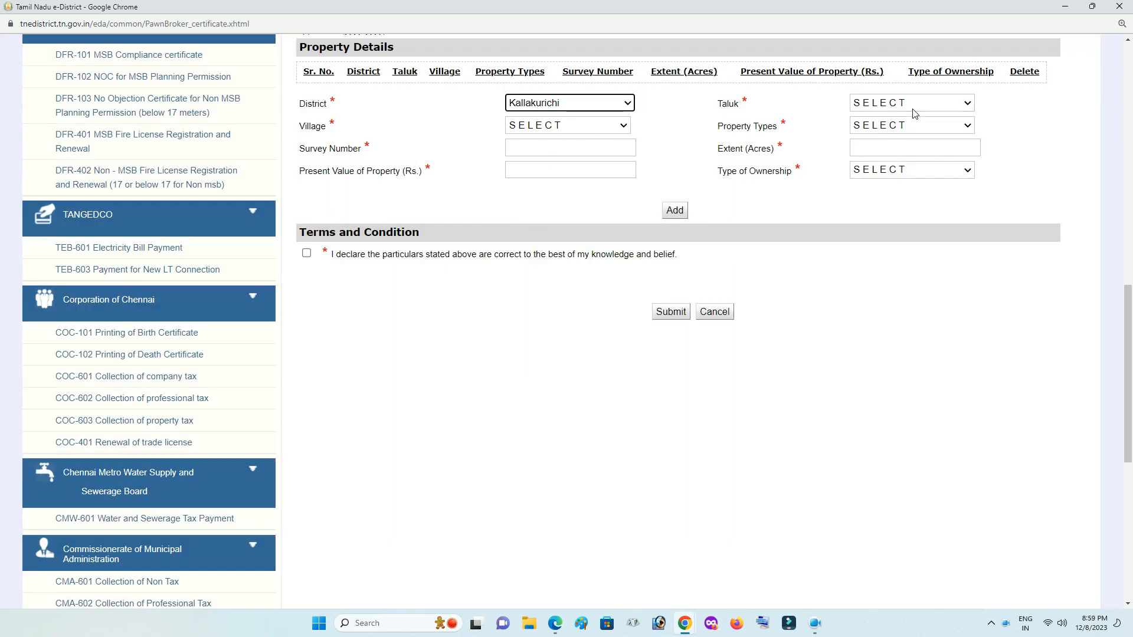
{"action": "left_click", "coordinate": [914, 113]}
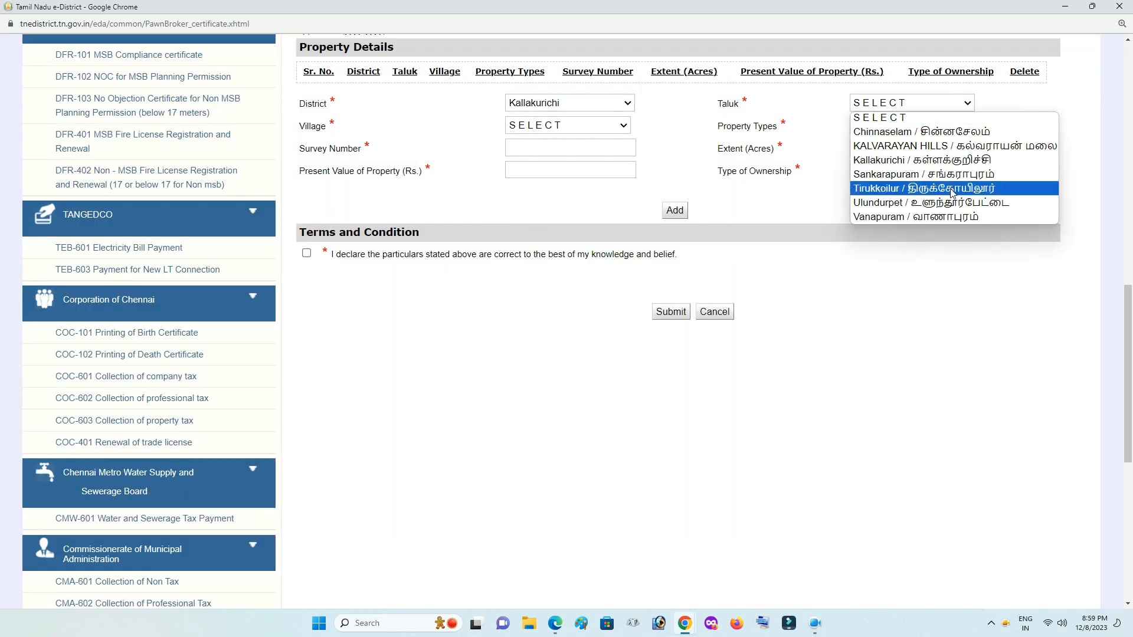
{"action": "left_click", "coordinate": [951, 189]}
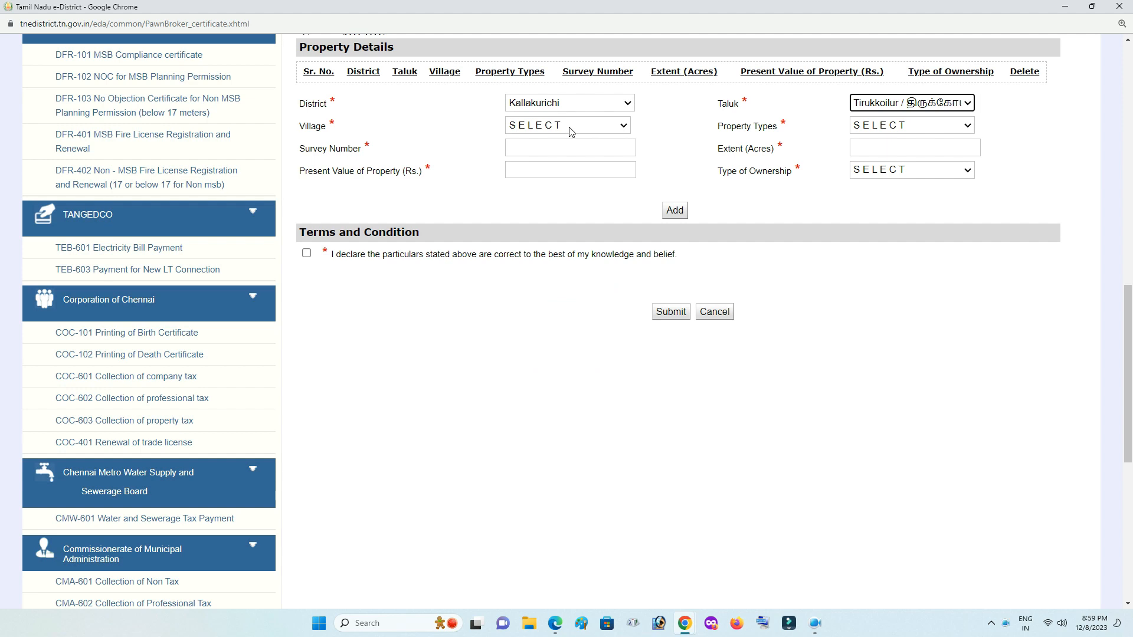
Select SIVANARTHANKAL (048) as the property's village.
{"action": "left_click", "coordinate": [571, 130]}
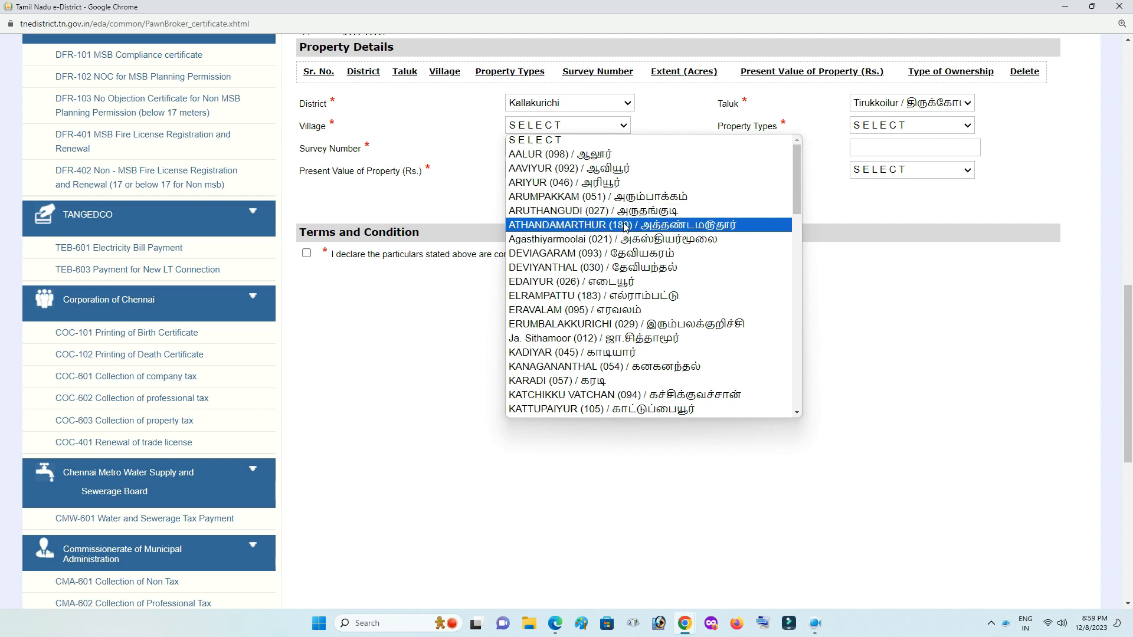
{"action": "scroll", "coordinate": [651, 271], "scroll_direction": "down", "scroll_amount": 1}
{"action": "scroll", "coordinate": [651, 272], "scroll_direction": "down", "scroll_amount": 10}
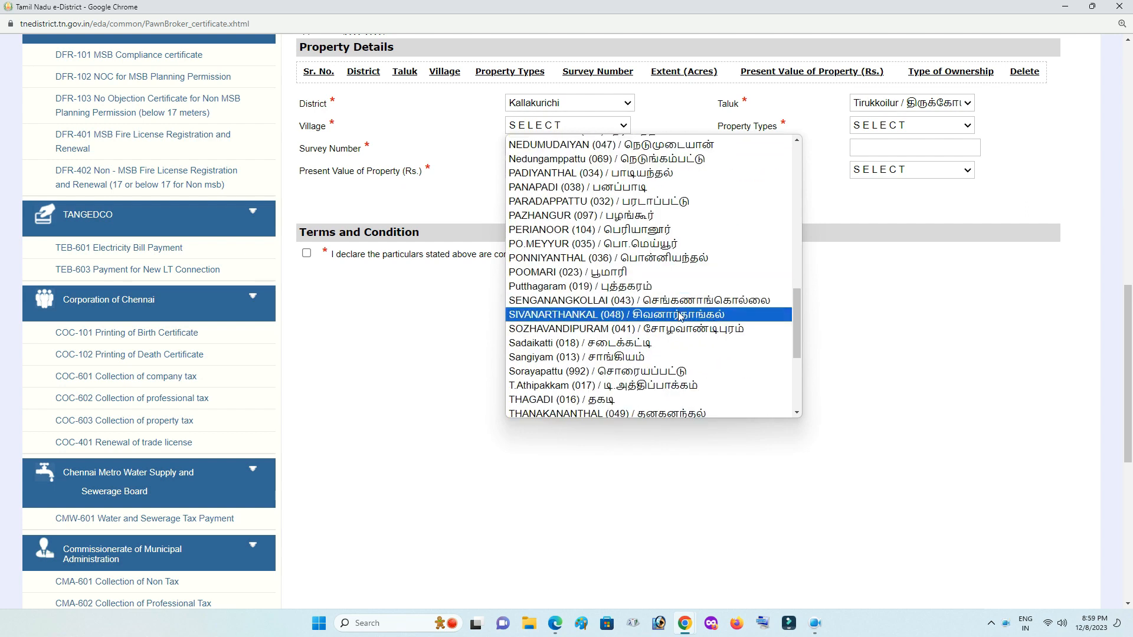
{"action": "left_click", "coordinate": [652, 314]}
{"action": "left_click", "coordinate": [936, 128]}
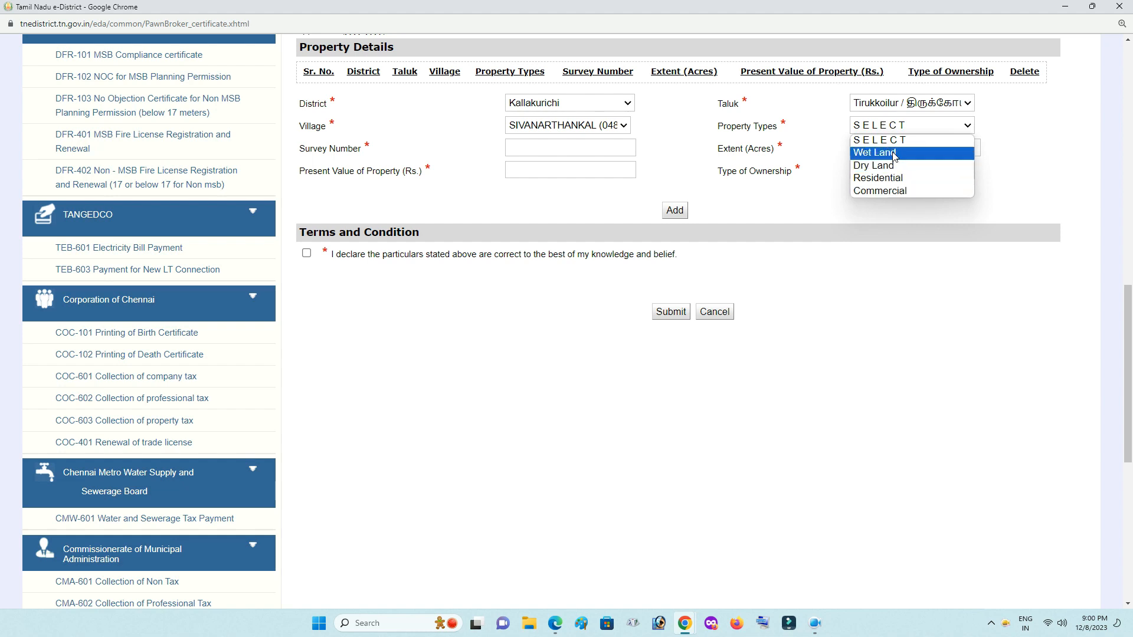
Fill in a first pass: Residential, survey 45, extent 2, value 200000, Owner ownership.
{"action": "left_click", "coordinate": [914, 183]}
{"action": "left_click", "coordinate": [584, 149]}
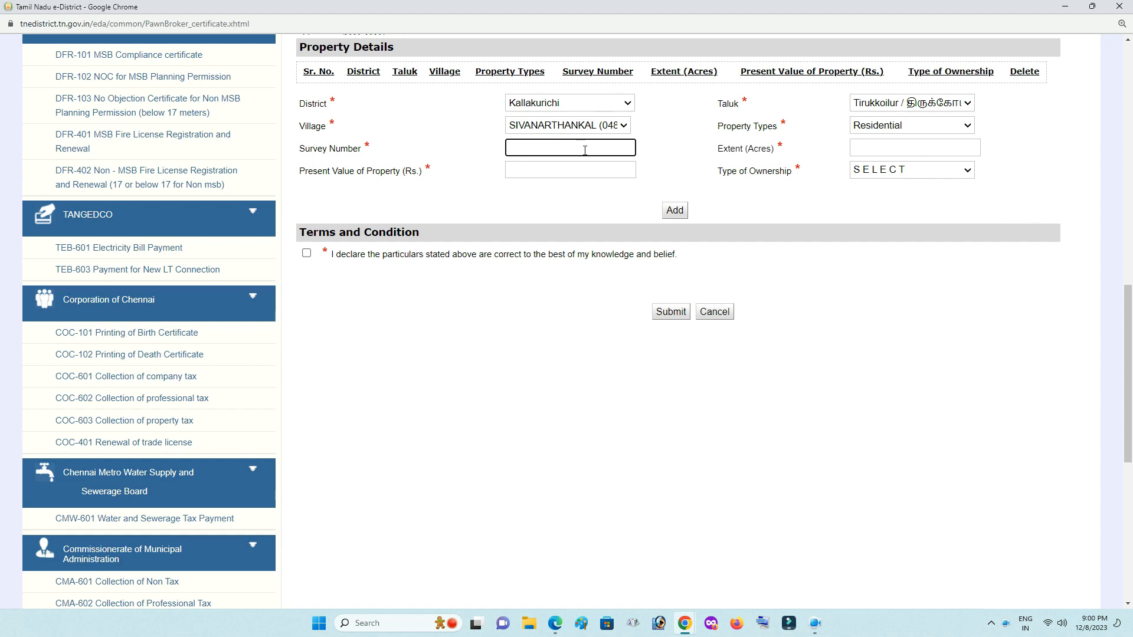
{"action": "type", "text": "45"}
{"action": "left_click", "coordinate": [879, 151]}
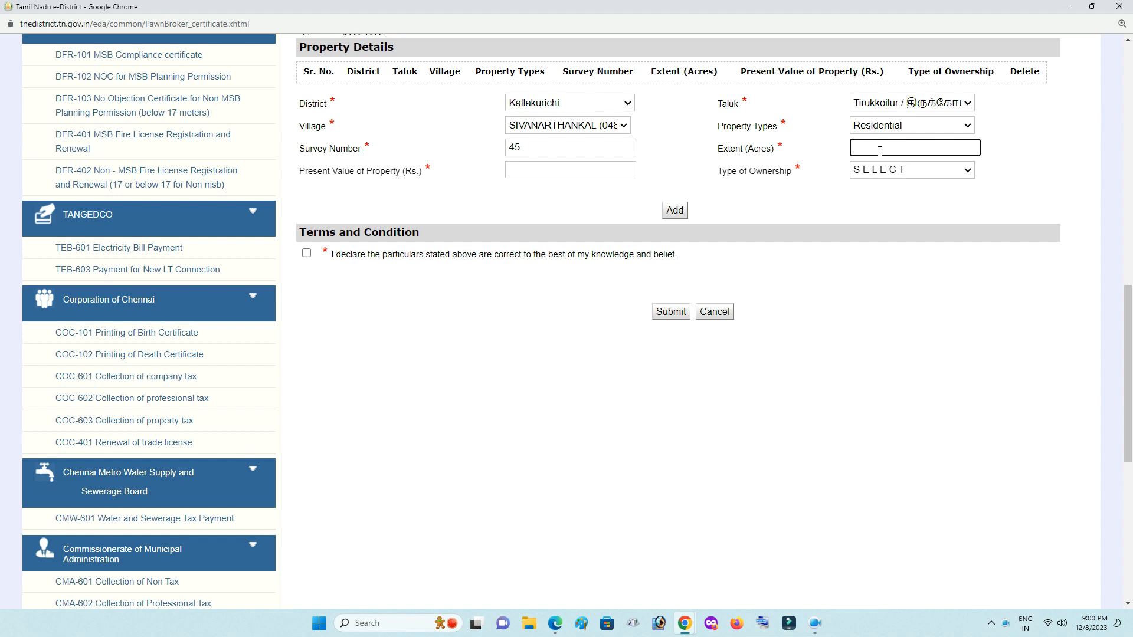
{"action": "type", "text": "2"}
{"action": "left_click", "coordinate": [593, 189]}
{"action": "left_click", "coordinate": [571, 163]}
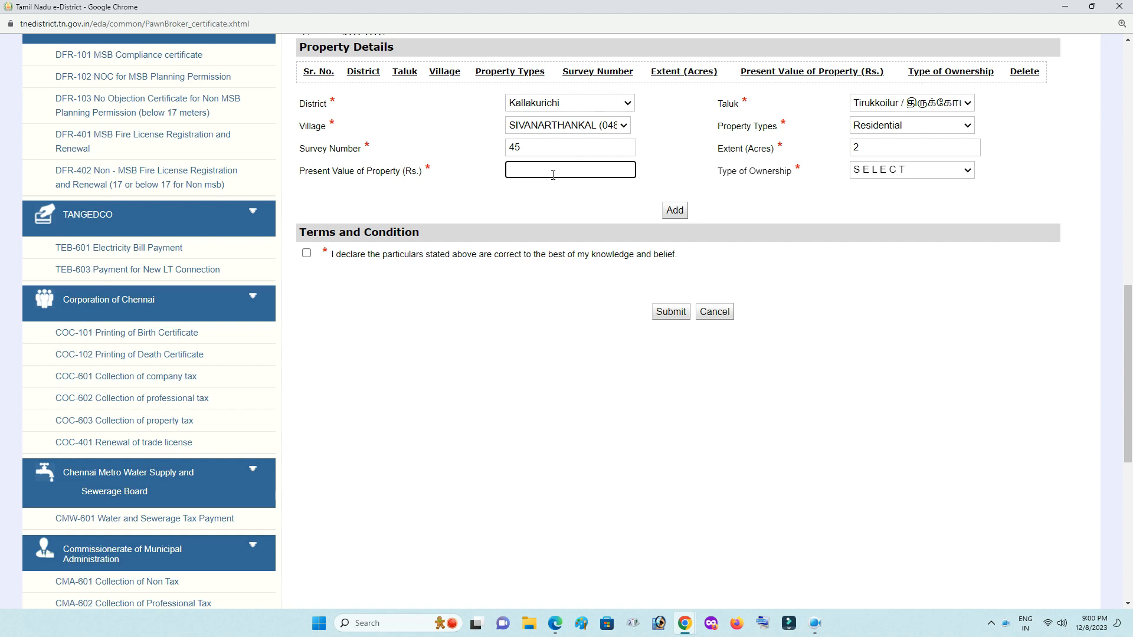
{"action": "type", "text": "200000"}
{"action": "left_click", "coordinate": [909, 170]}
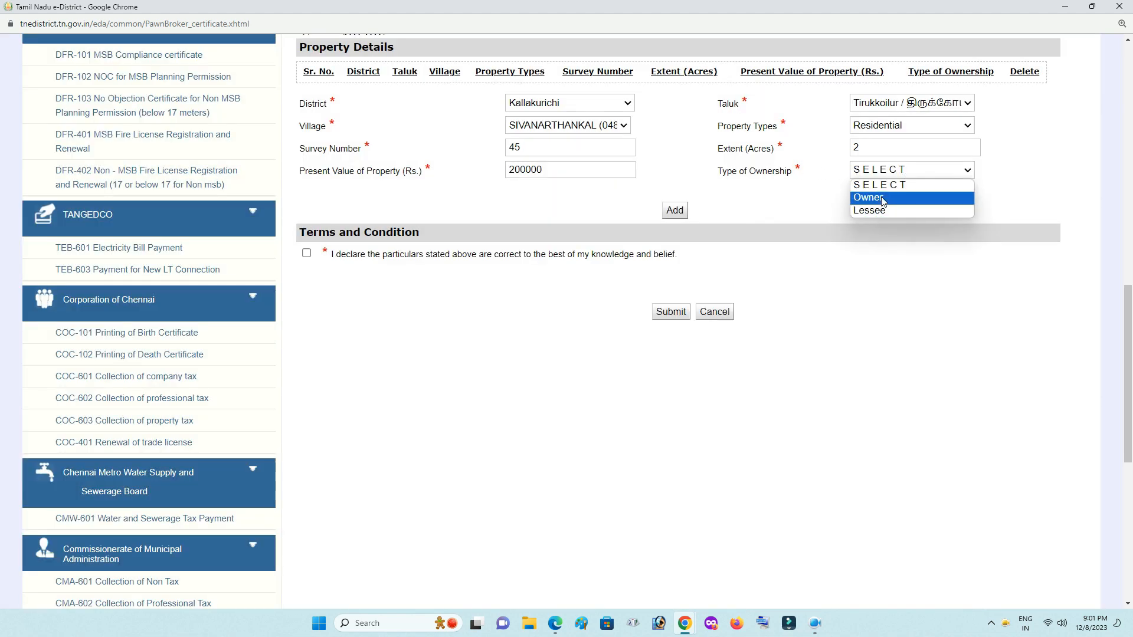
{"action": "left_click", "coordinate": [883, 199]}
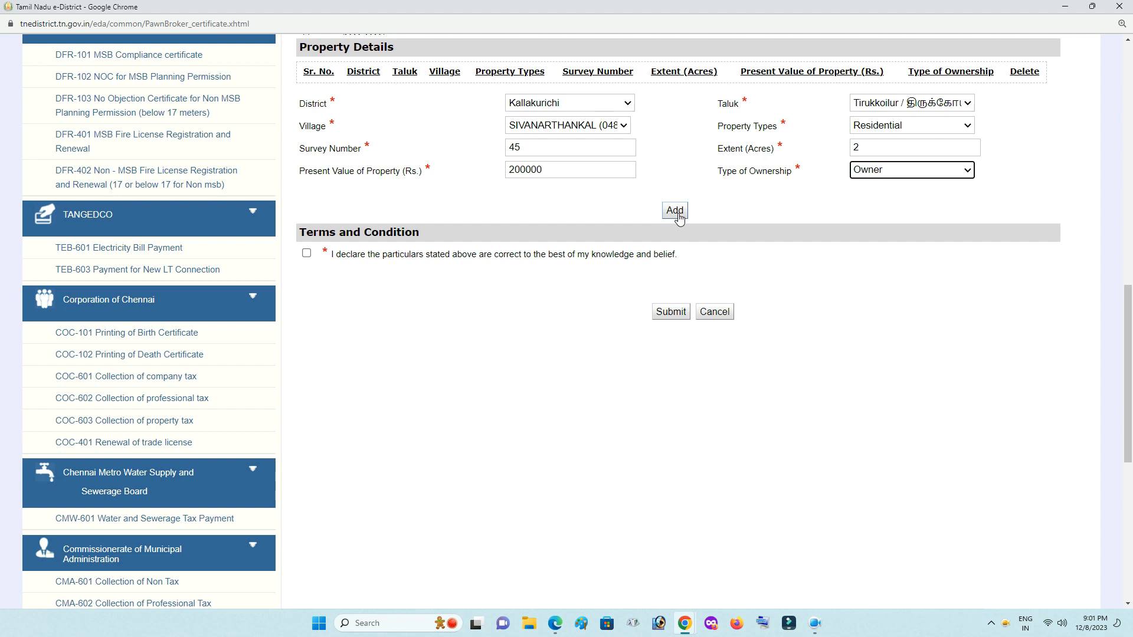
Correct the property to Wet Land, survey number 45/5, extent 3 acres, keeping Owner.
{"action": "left_click", "coordinate": [901, 125]}
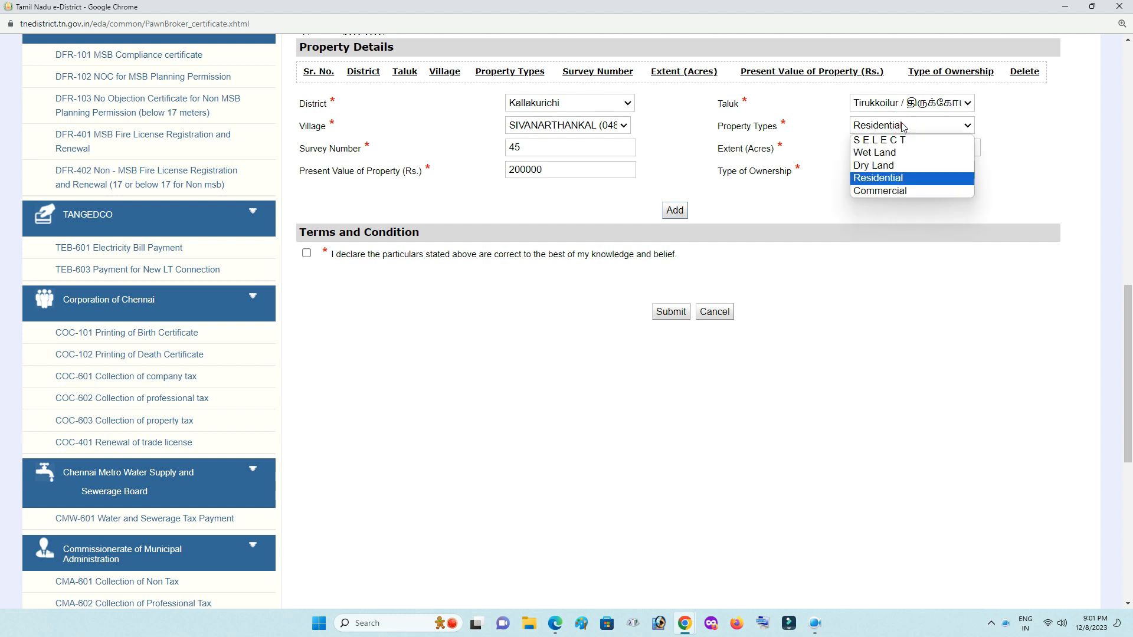
{"action": "left_click", "coordinate": [893, 154]}
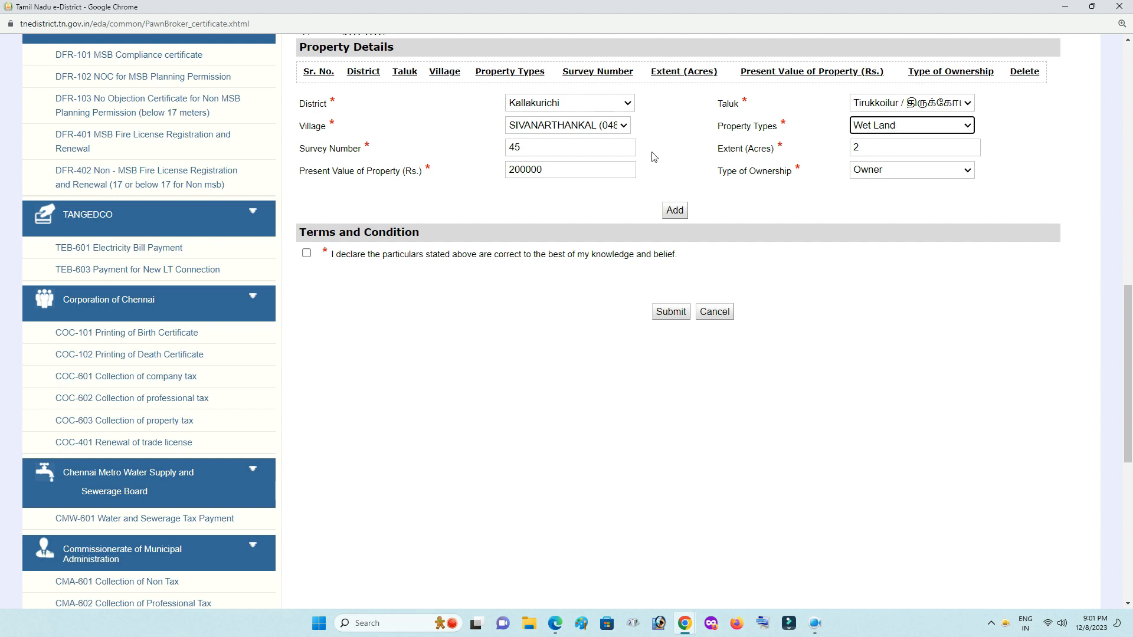
{"action": "left_click", "coordinate": [564, 152]}
{"action": "type", "text": "/5"}
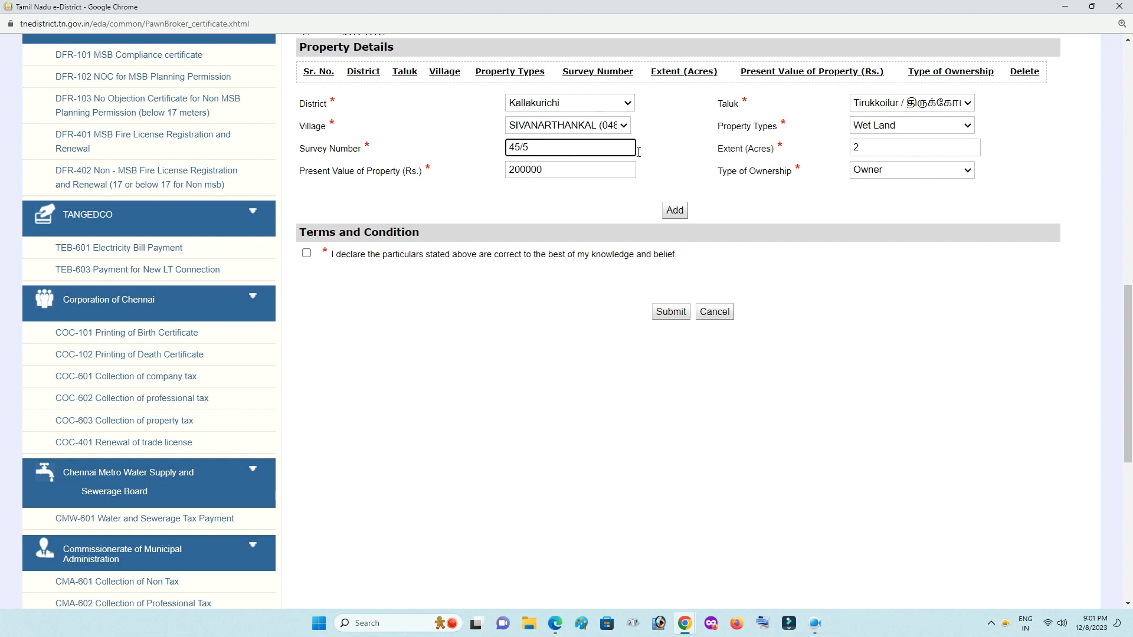
{"action": "left_click", "coordinate": [686, 152]}
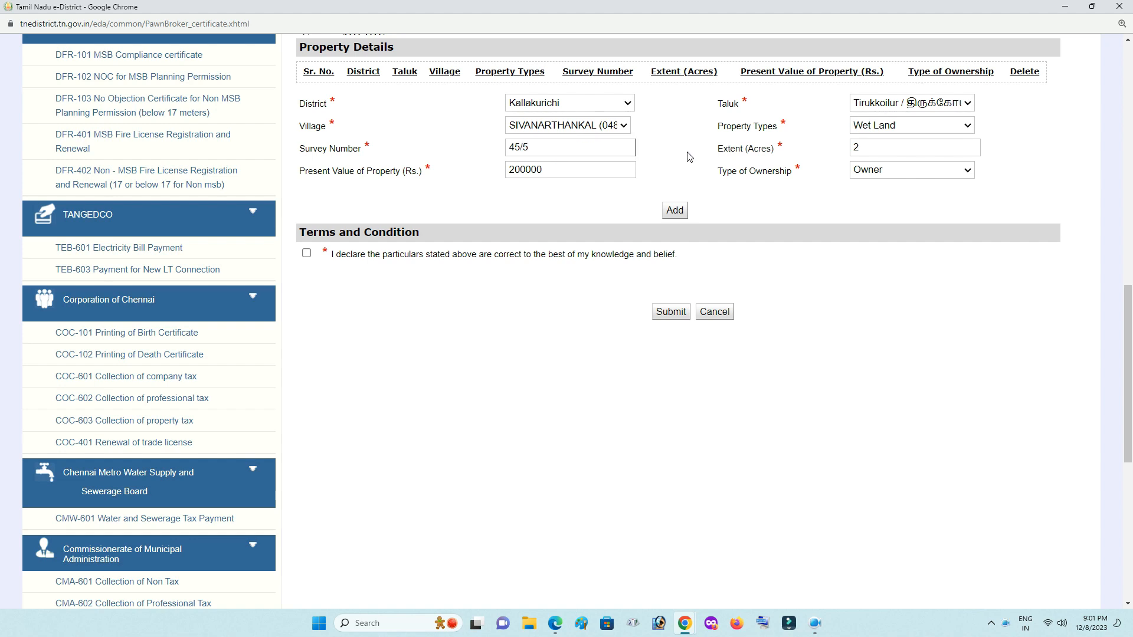
{"action": "left_click", "coordinate": [871, 149]}
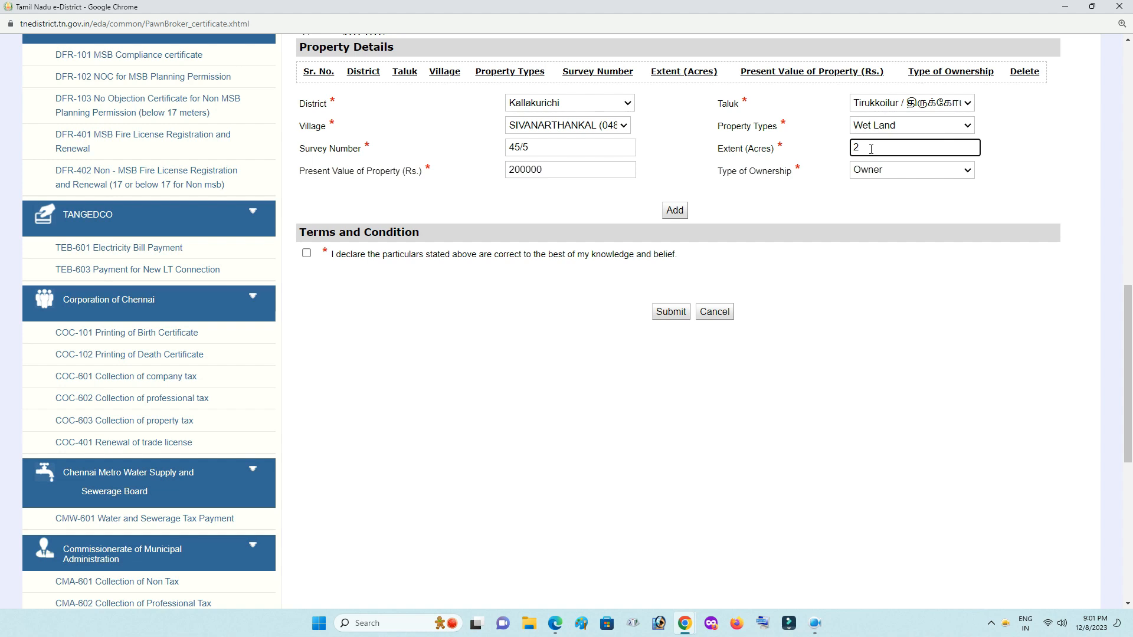
{"action": "key", "text": "BackSpace"}
{"action": "type", "text": "3"}
{"action": "left_click", "coordinate": [839, 154]}
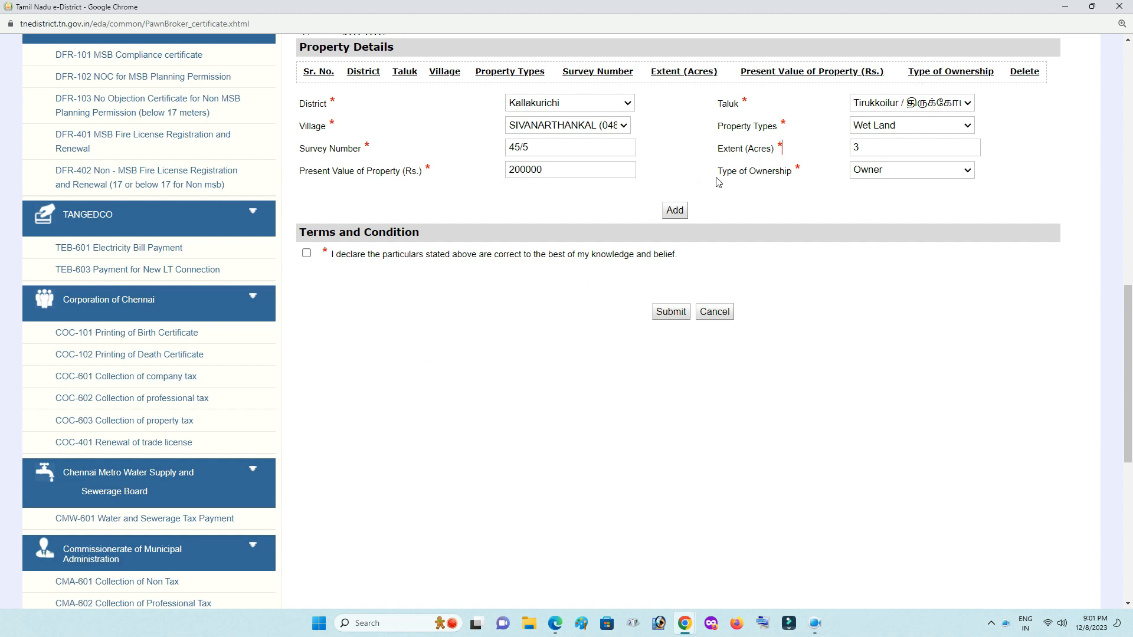
{"action": "left_click", "coordinate": [879, 175]}
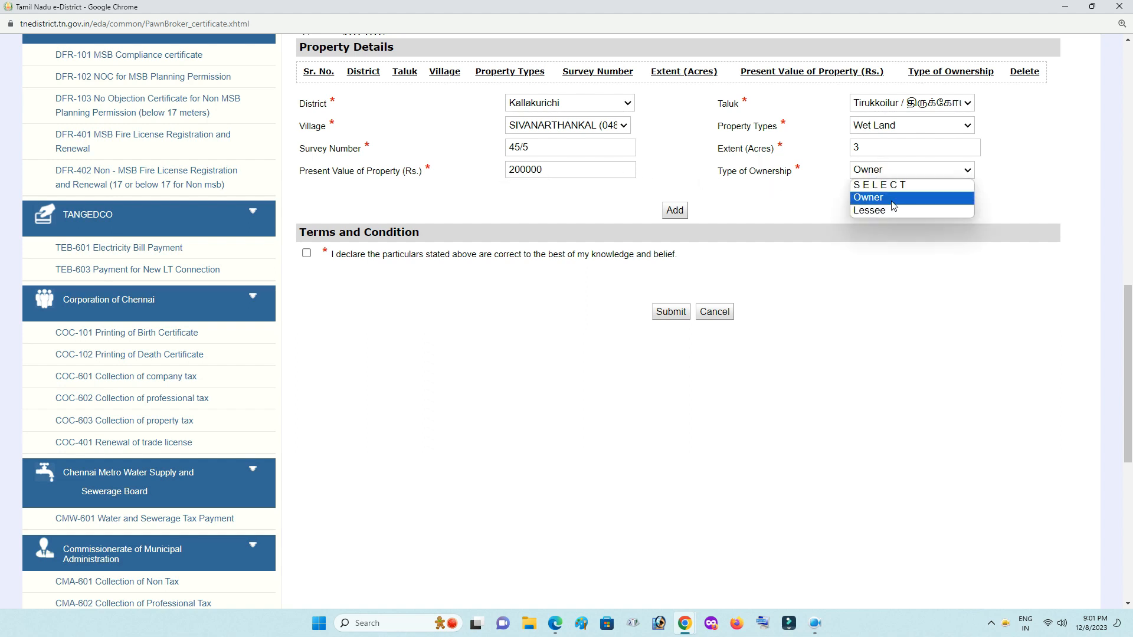
{"action": "left_click", "coordinate": [892, 199]}
Add the property row, accept the declaration and submit the pawn broker licence application.
{"action": "left_click", "coordinate": [668, 210]}
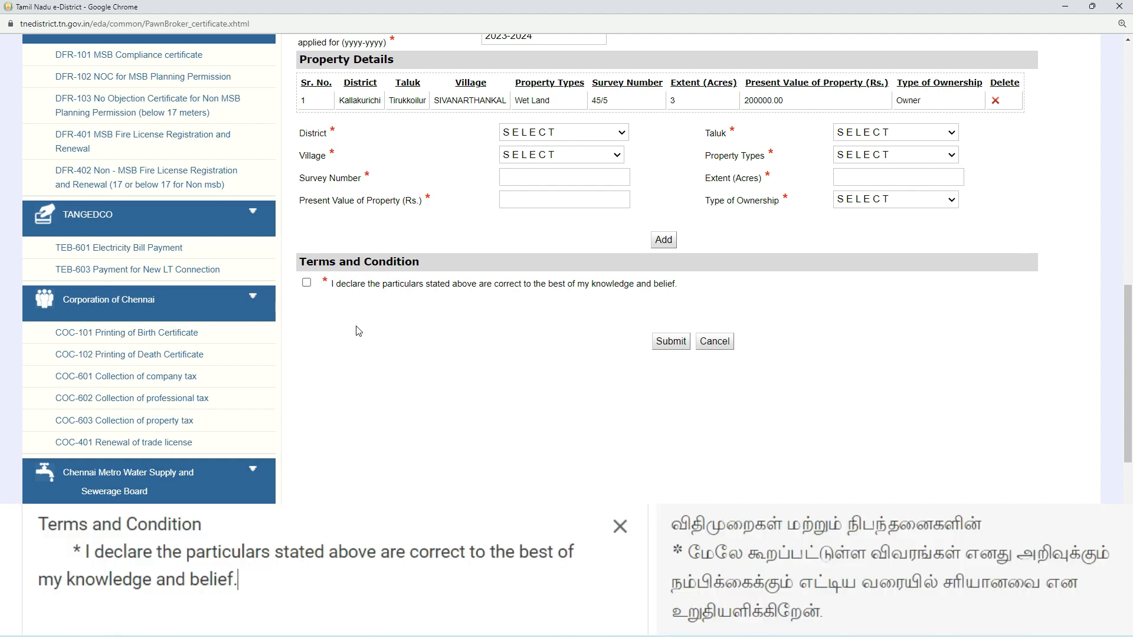
{"action": "left_click", "coordinate": [306, 283]}
{"action": "left_click", "coordinate": [662, 342]}
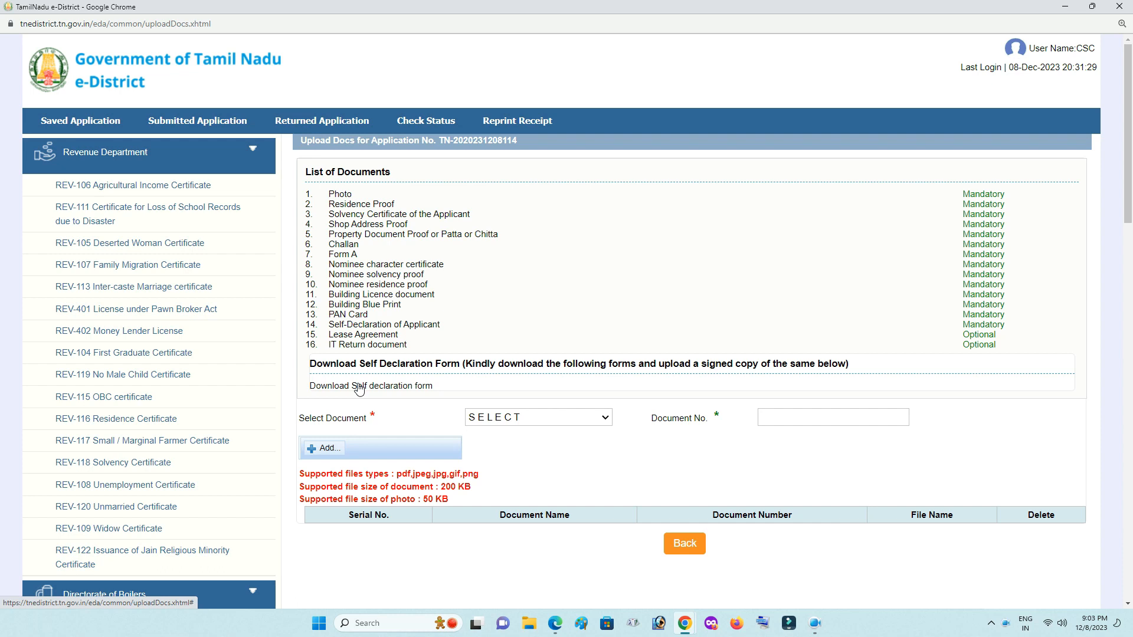
Choose Photo as the document type with document number 1 and upload the photo file.
{"action": "scroll", "coordinate": [413, 386], "scroll_direction": "down", "scroll_amount": 2}
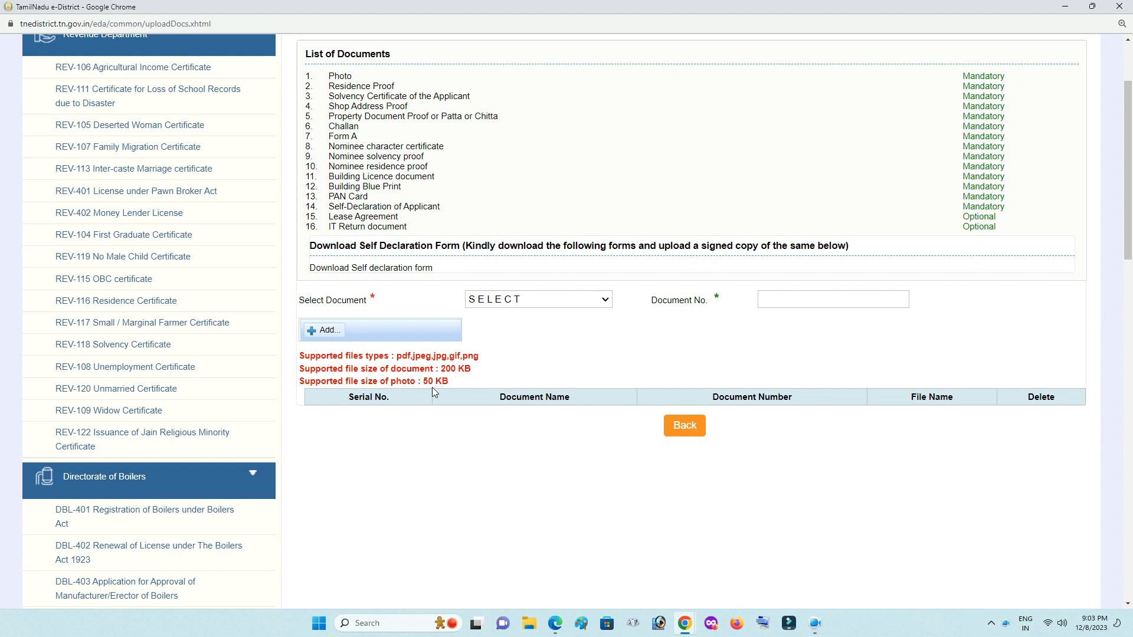
{"action": "left_click", "coordinate": [526, 303]}
{"action": "left_click", "coordinate": [519, 327]}
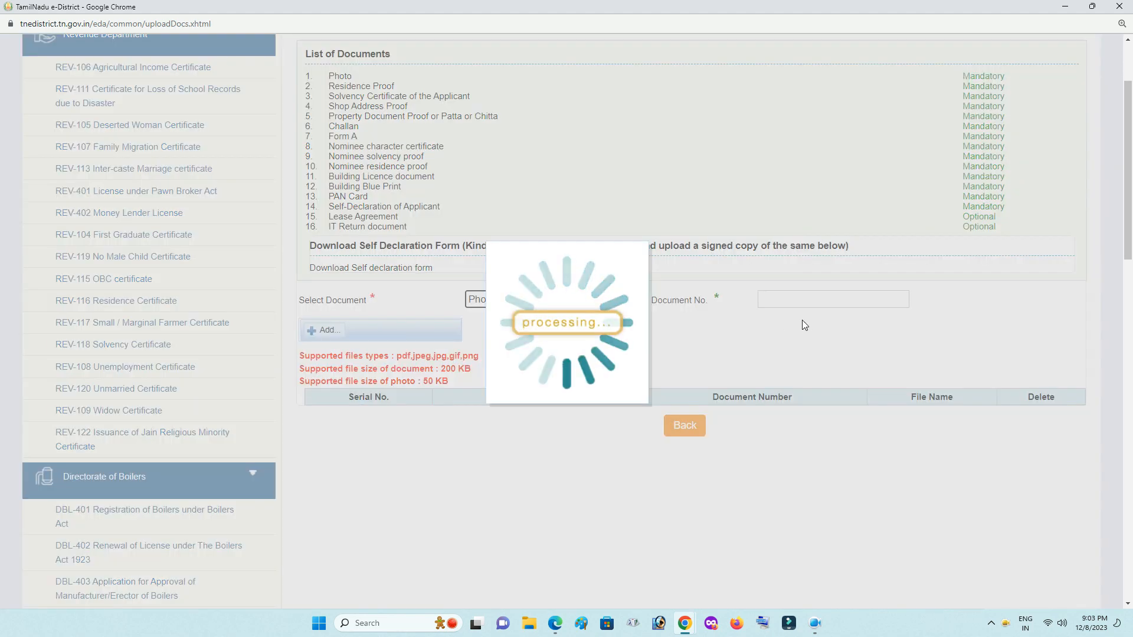
{"action": "left_click", "coordinate": [795, 300]}
{"action": "type", "text": "1"}
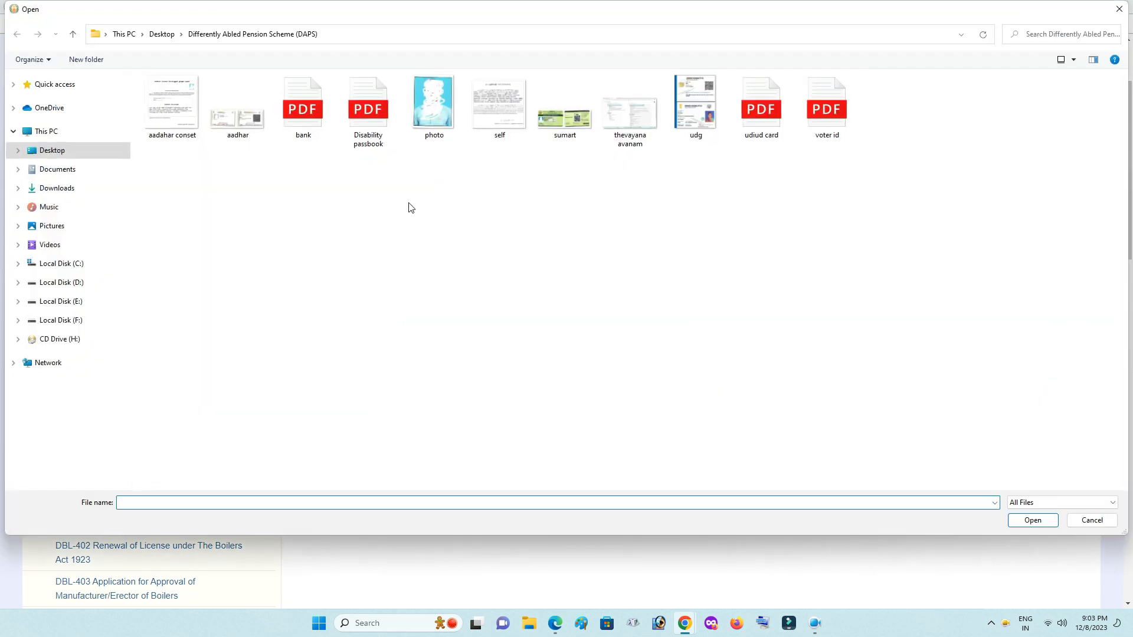
{"action": "double_click", "coordinate": [433, 108]}
{"action": "left_click", "coordinate": [377, 331]}
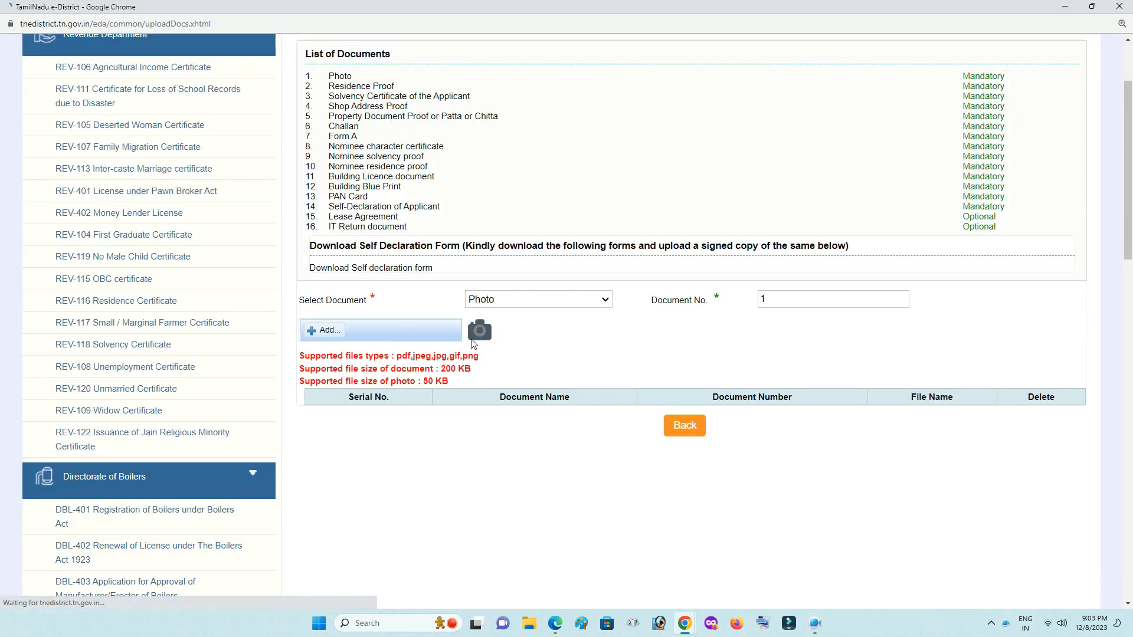